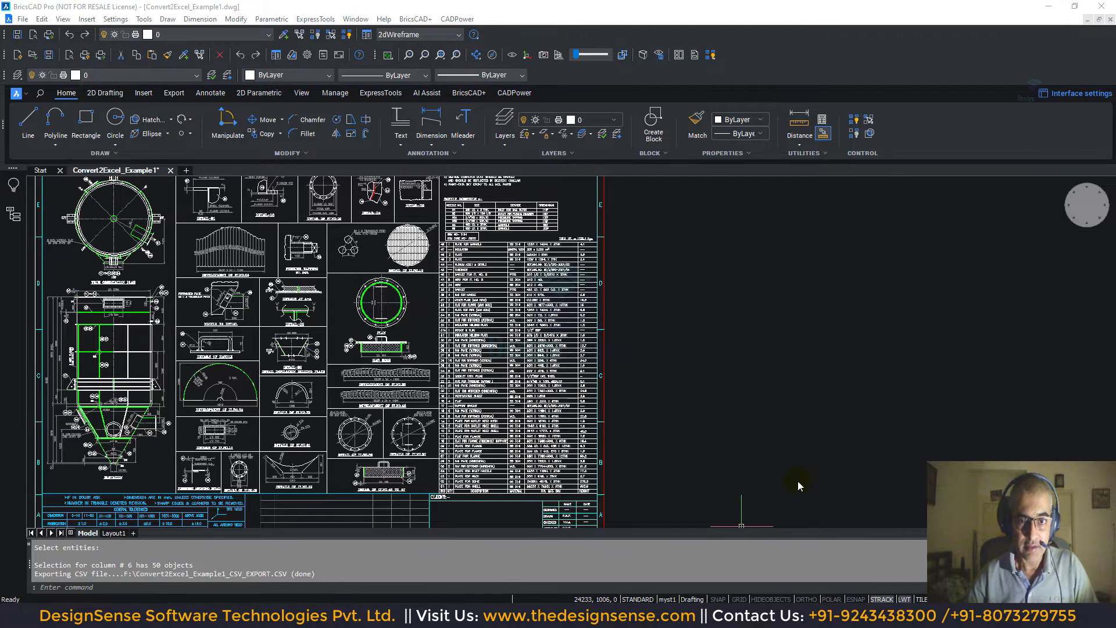
# - Examine the bill of materials table in the bag filter drawing, from its item rows to its weight column
pyautogui.scroll(-1, 553, 361)
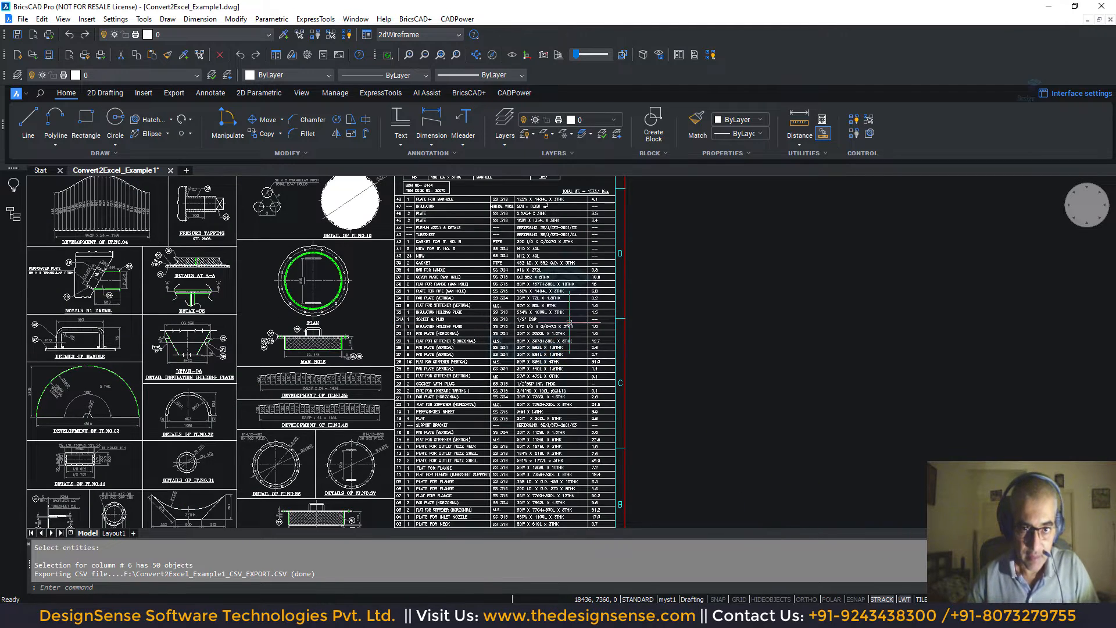
pyautogui.scroll(1, 582, 363)
pyautogui.scroll(3, 516, 307)
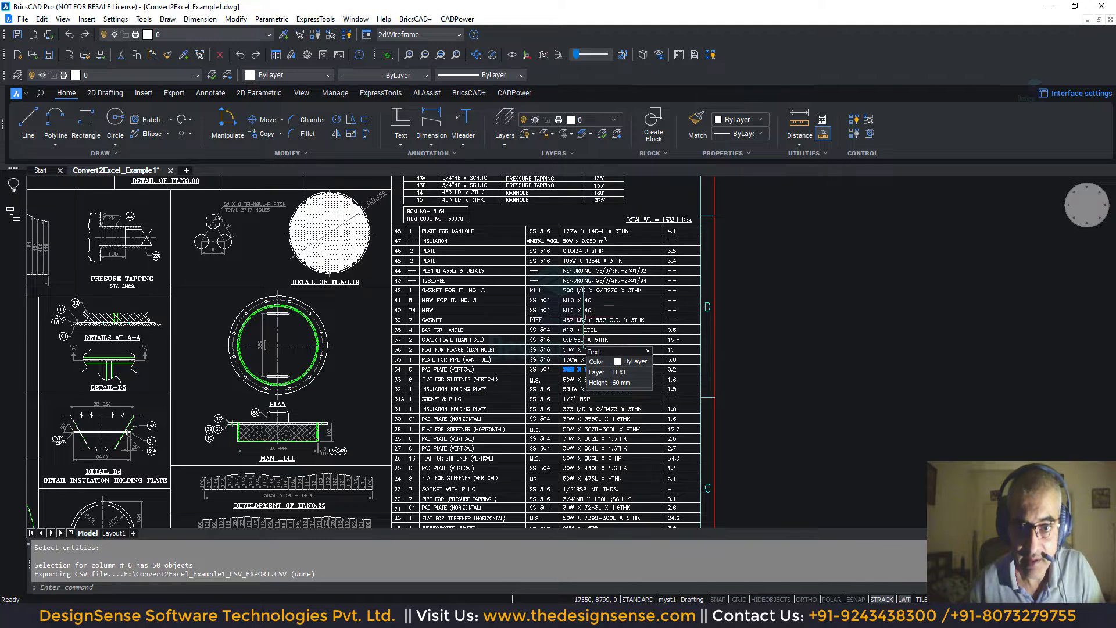
pyautogui.scroll(-1, 585, 296)
pyautogui.scroll(1, 529, 282)
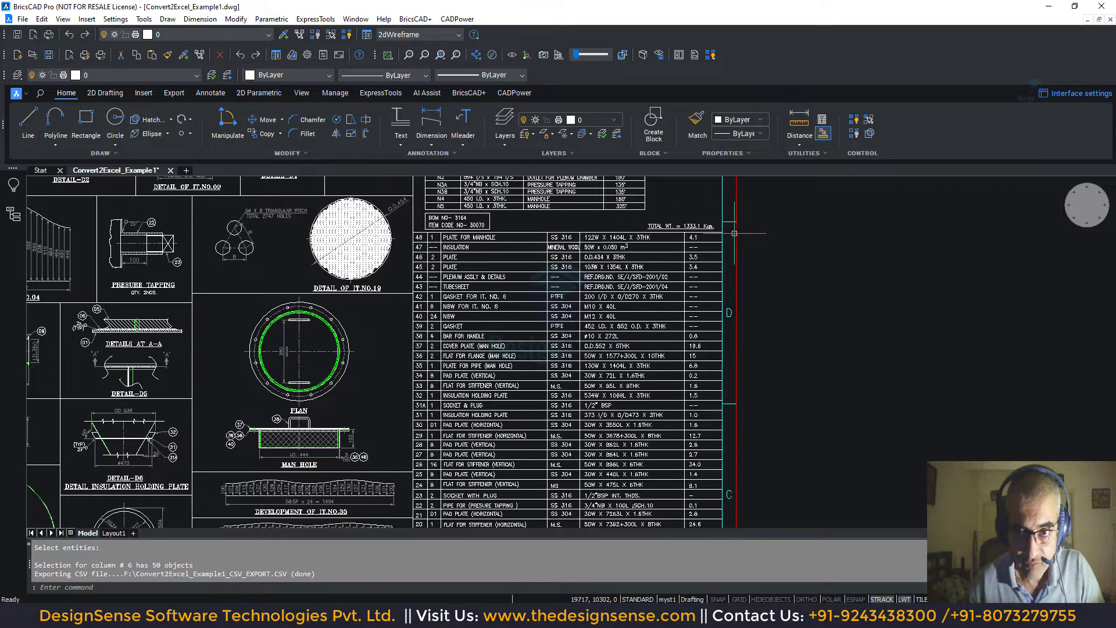
pyautogui.scroll(-1, 756, 347)
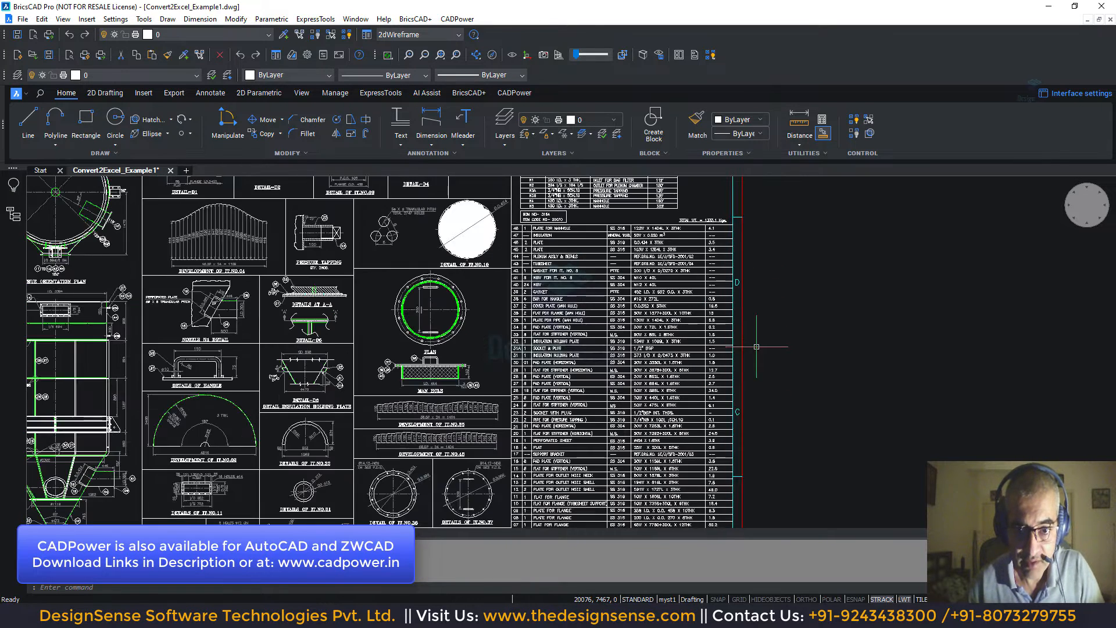
pyautogui.scroll(-1, 756, 351)
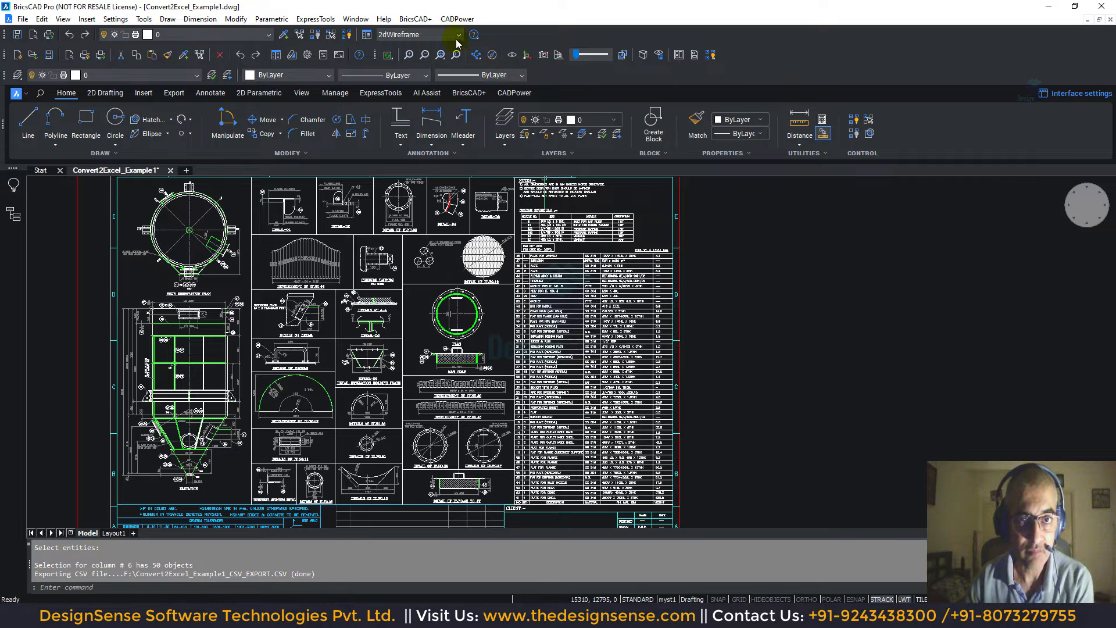
# - Start the CADPower ERP export command that converts a text table to Excel CSV data
pyautogui.click(455, 20)
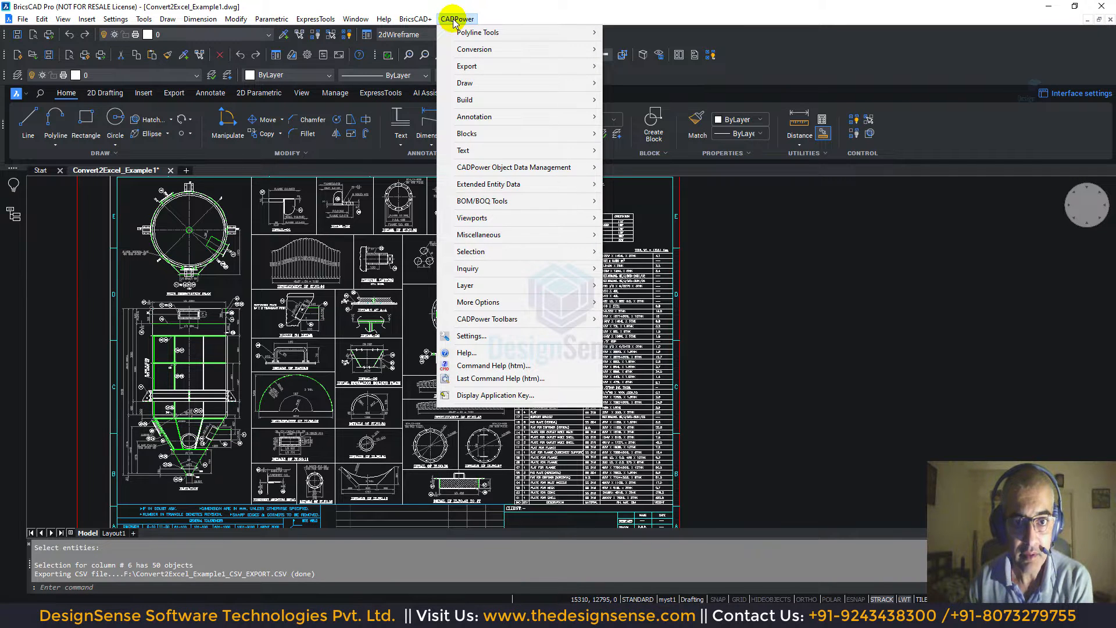
pyautogui.moveTo(478, 201)
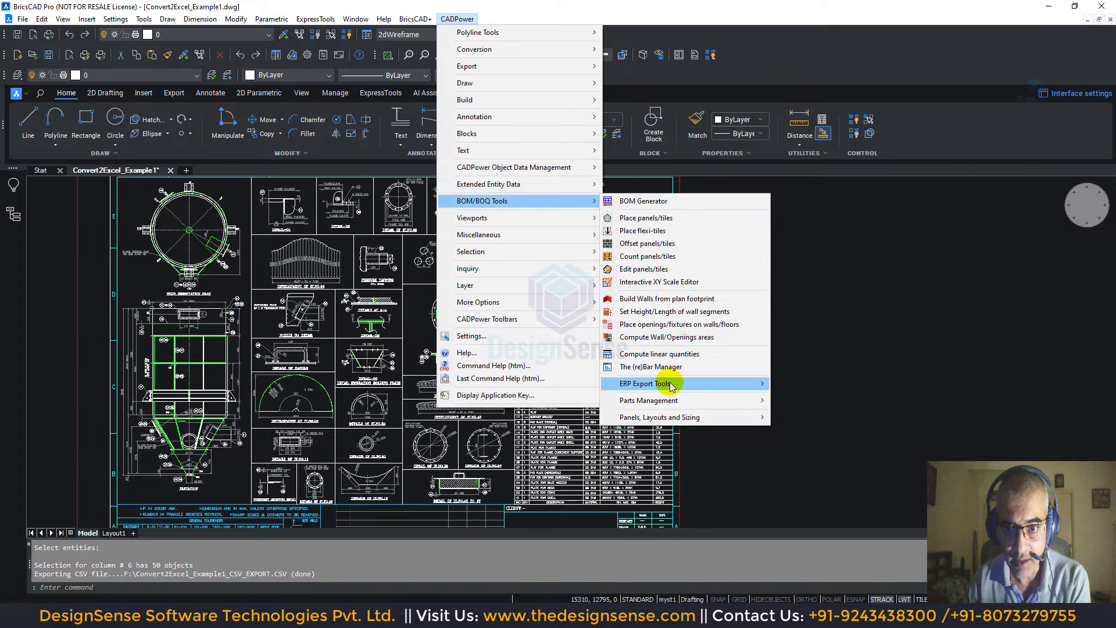
pyautogui.moveTo(671, 387)
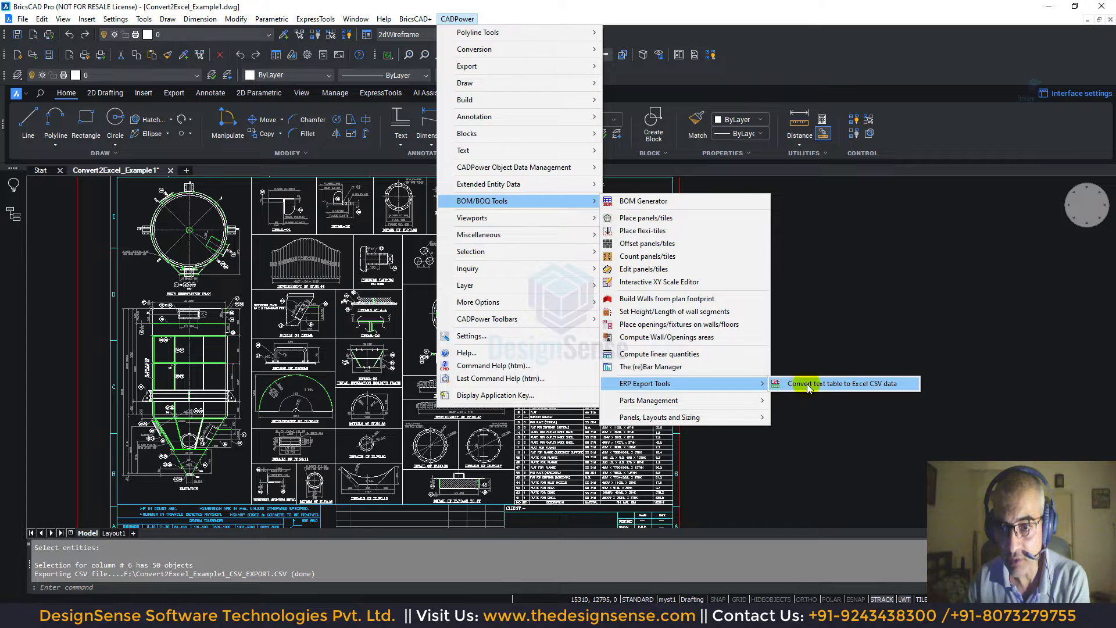
pyautogui.click(825, 386)
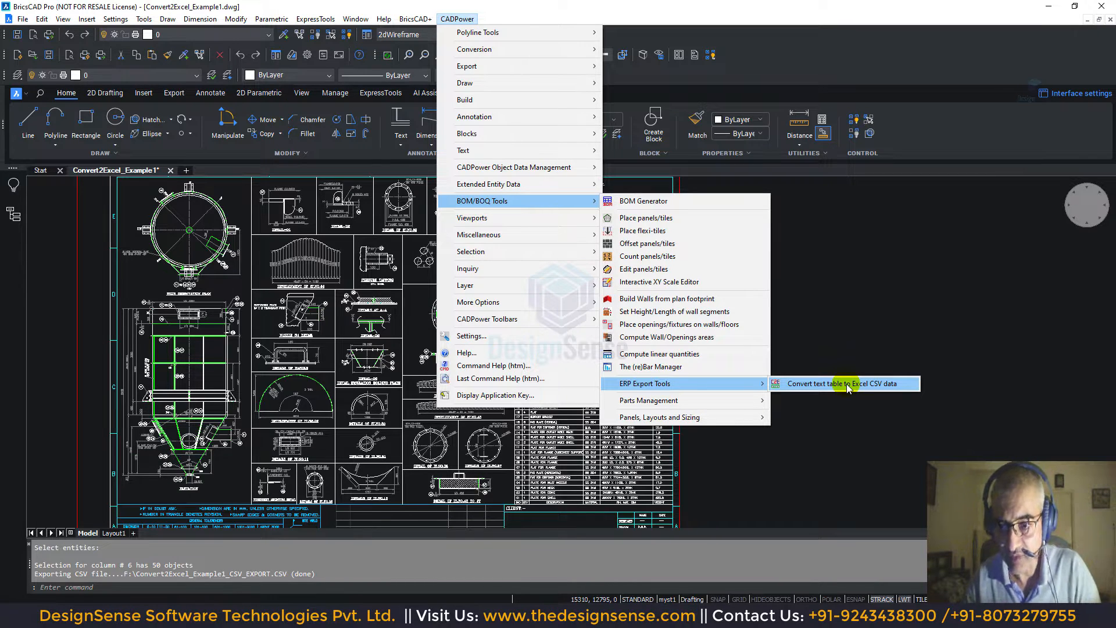
pyautogui.click(848, 389)
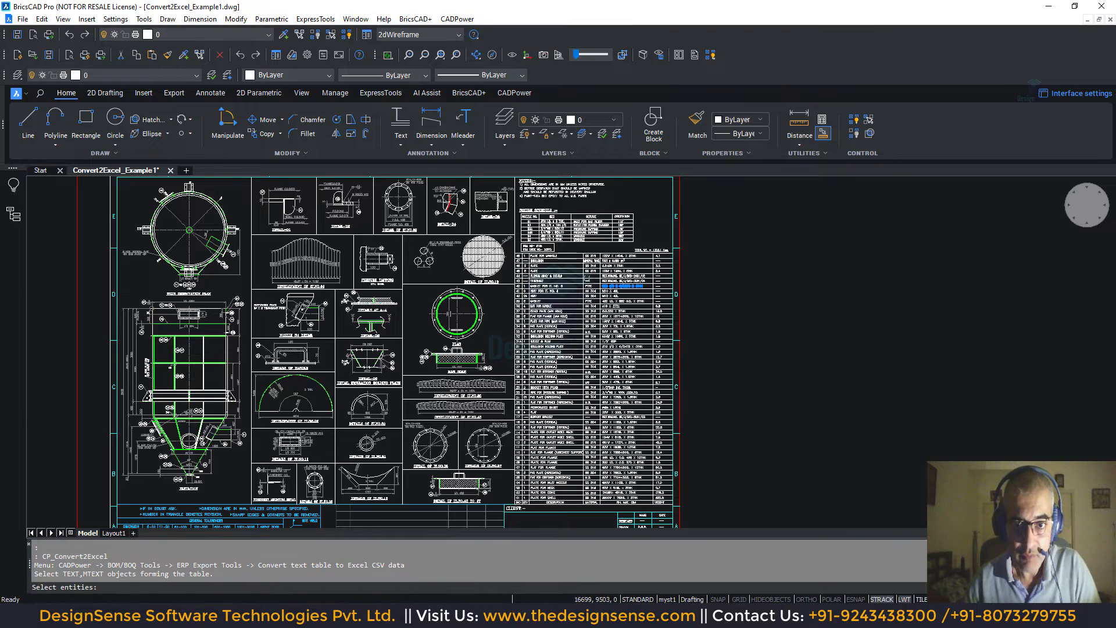
# - Inspect the rows and columns of the bill of materials table, from item 48 down to the header row
pyautogui.scroll(3, 587, 276)
pyautogui.scroll(2, 580, 277)
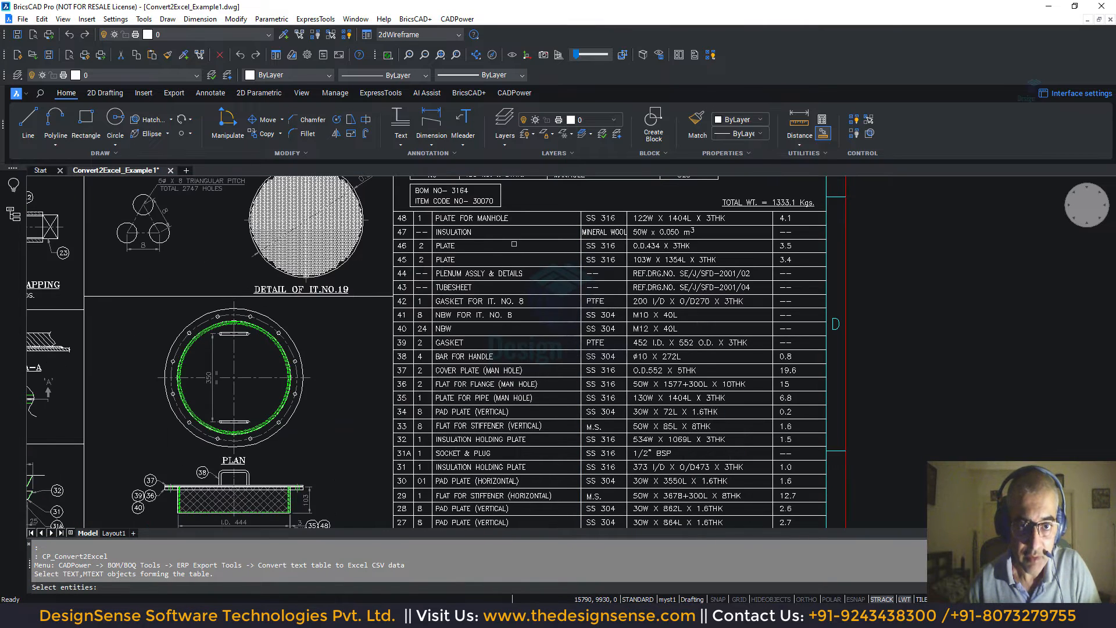
pyautogui.scroll(-2, 515, 244)
pyautogui.moveTo(524, 264); pyautogui.dragTo(521, 226, button='middle')
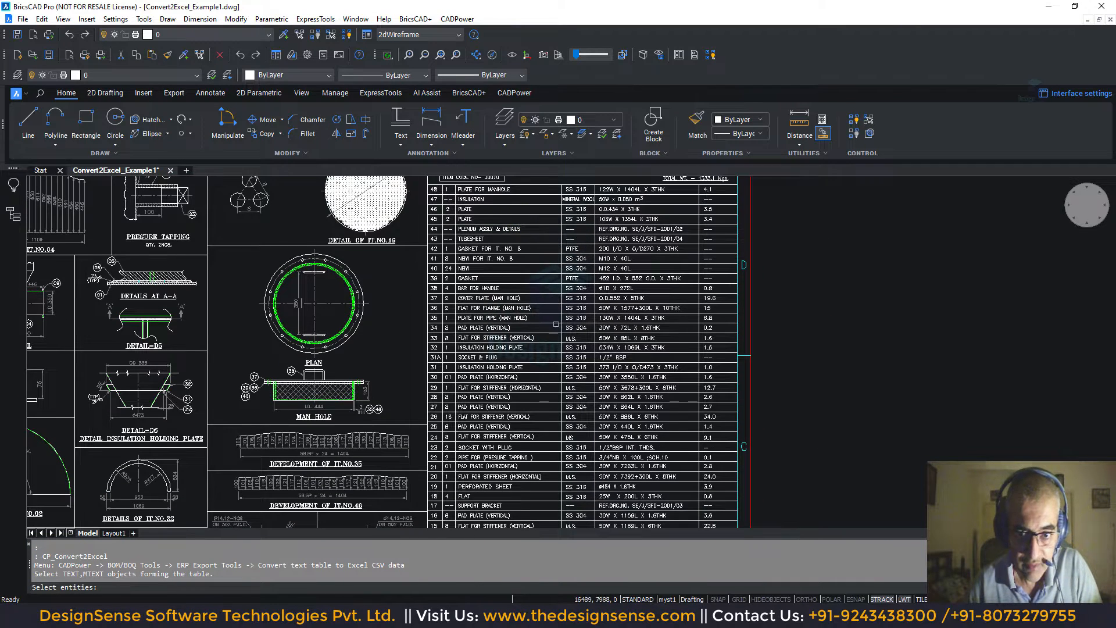
pyautogui.moveTo(828, 440)
pyautogui.mouseDown(button='middle')
pyautogui.moveTo(814, 269)
pyautogui.moveTo(827, 389)
pyautogui.mouseUp(button='middle')
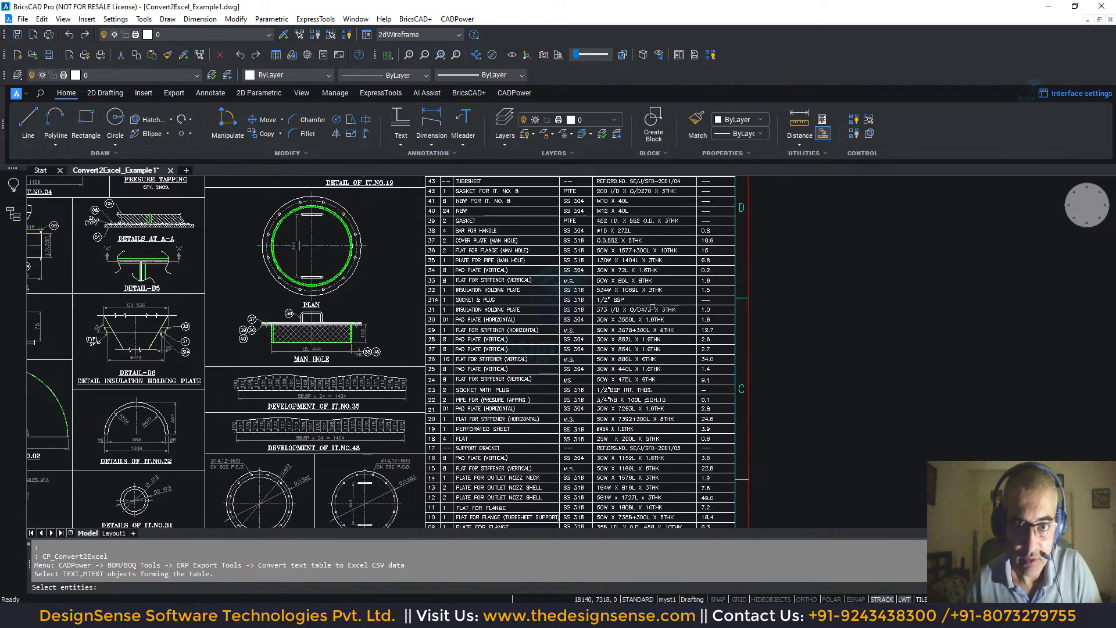
pyautogui.moveTo(568, 254); pyautogui.dragTo(576, 327, button='middle')
pyautogui.scroll(1, 496, 221)
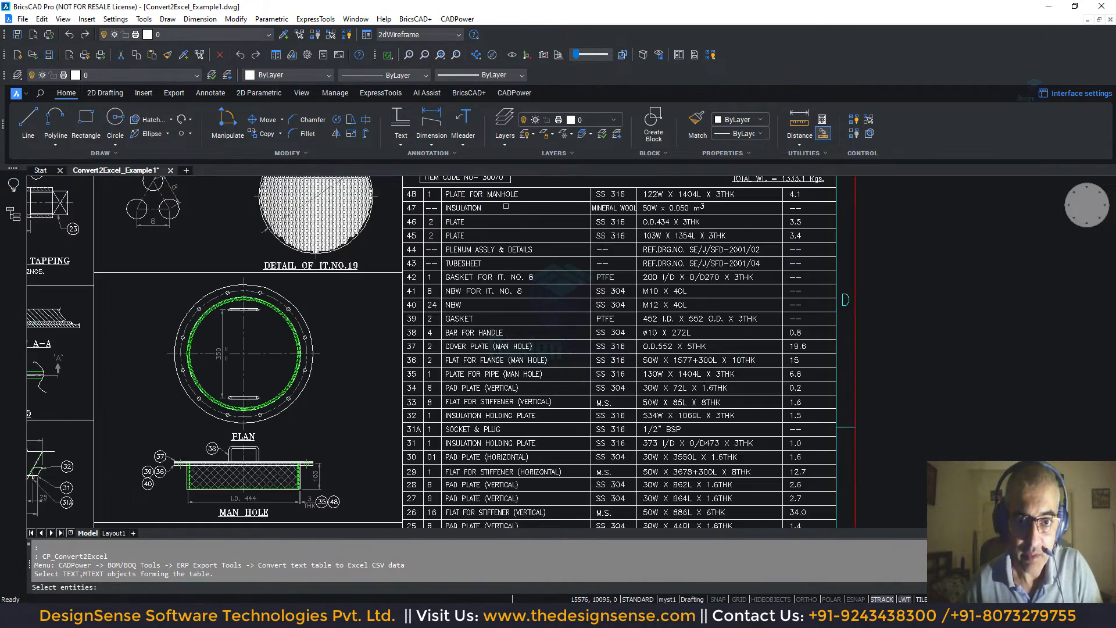
pyautogui.scroll(1, 506, 206)
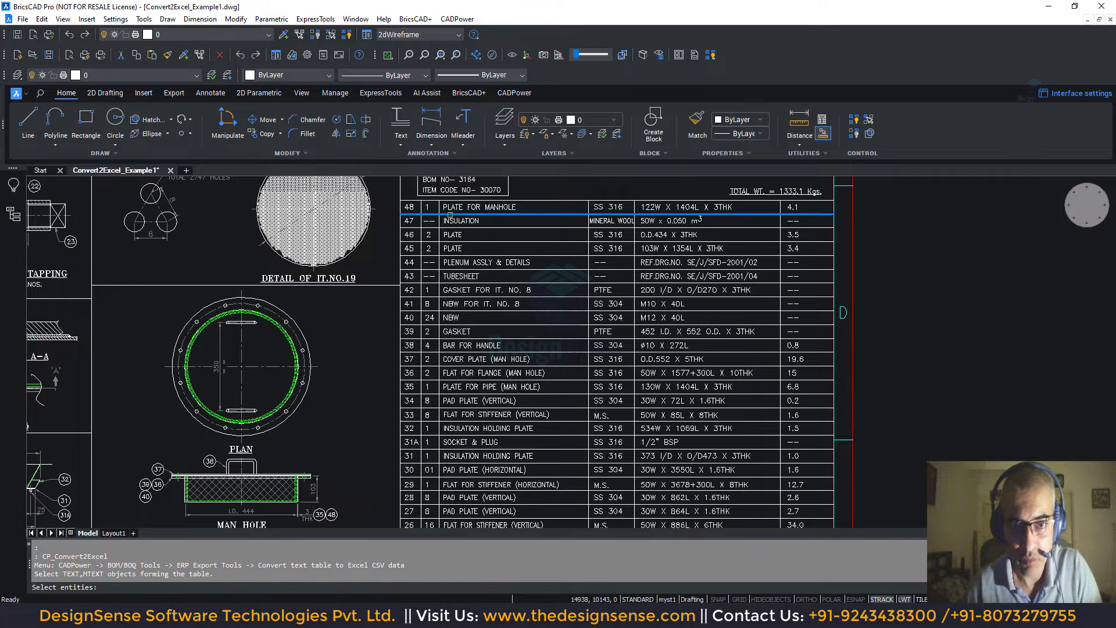
pyautogui.scroll(-1, 474, 233)
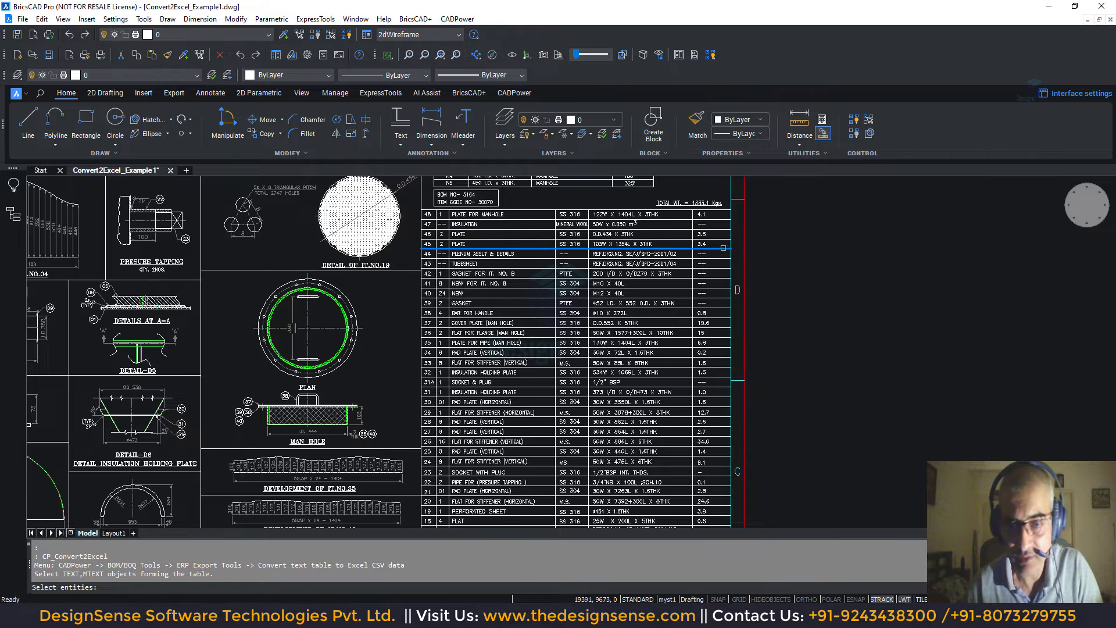
pyautogui.scroll(-2, 724, 248)
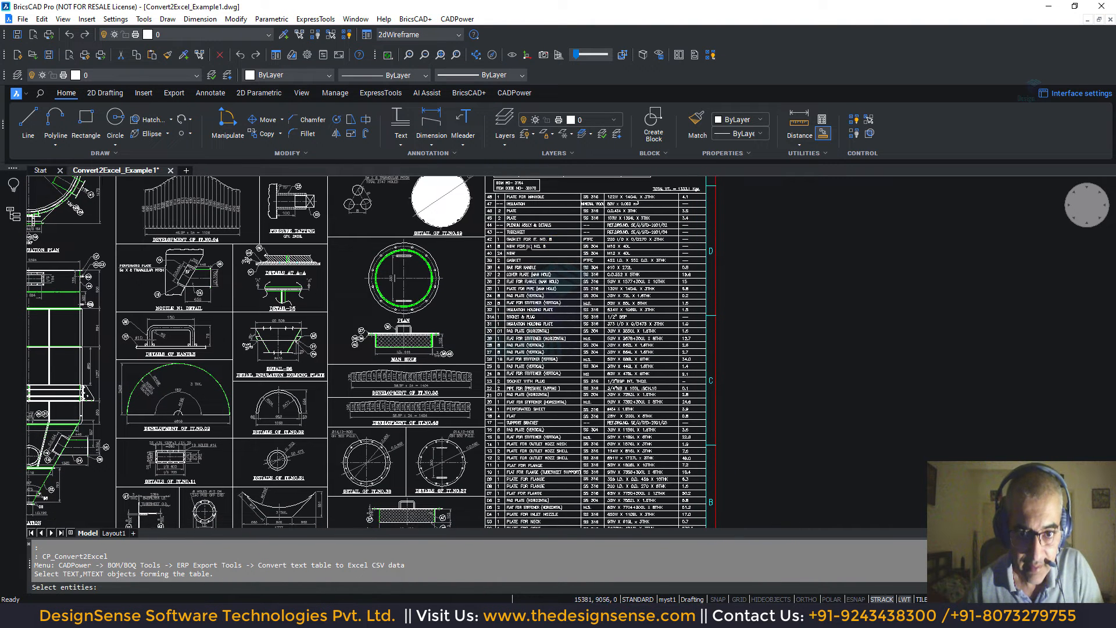
pyautogui.moveTo(532, 337); pyautogui.dragTo(518, 271, button='middle')
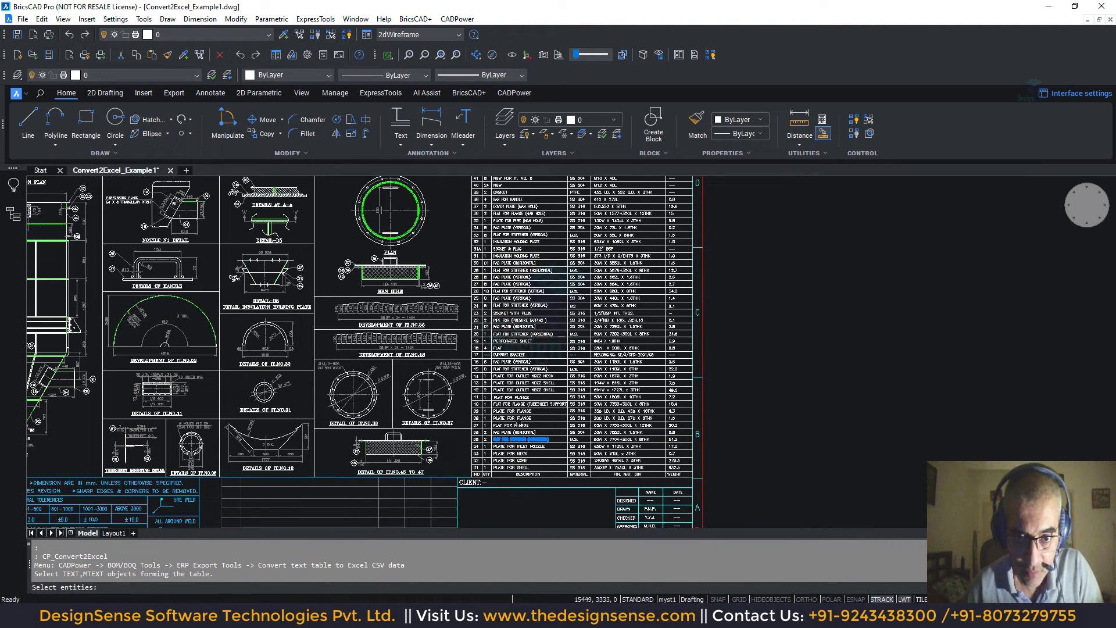
pyautogui.moveTo(678, 326)
pyautogui.mouseDown(button='middle')
pyautogui.moveTo(669, 369)
pyautogui.moveTo(646, 364)
pyautogui.mouseUp(button='middle')
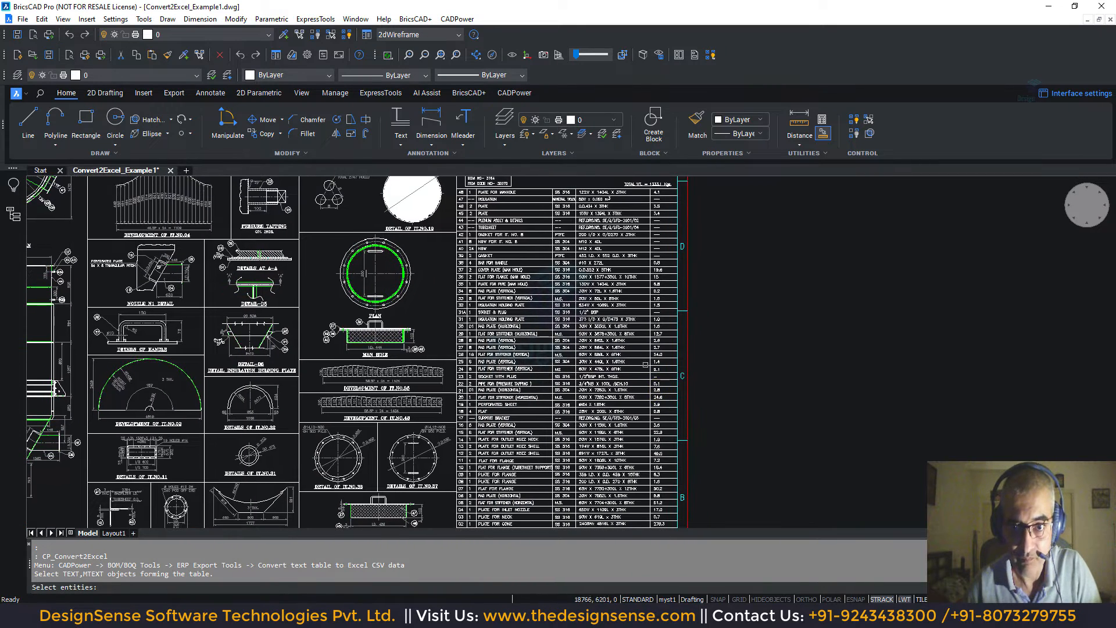
pyautogui.scroll(1, 620, 325)
pyautogui.scroll(-1, 635, 350)
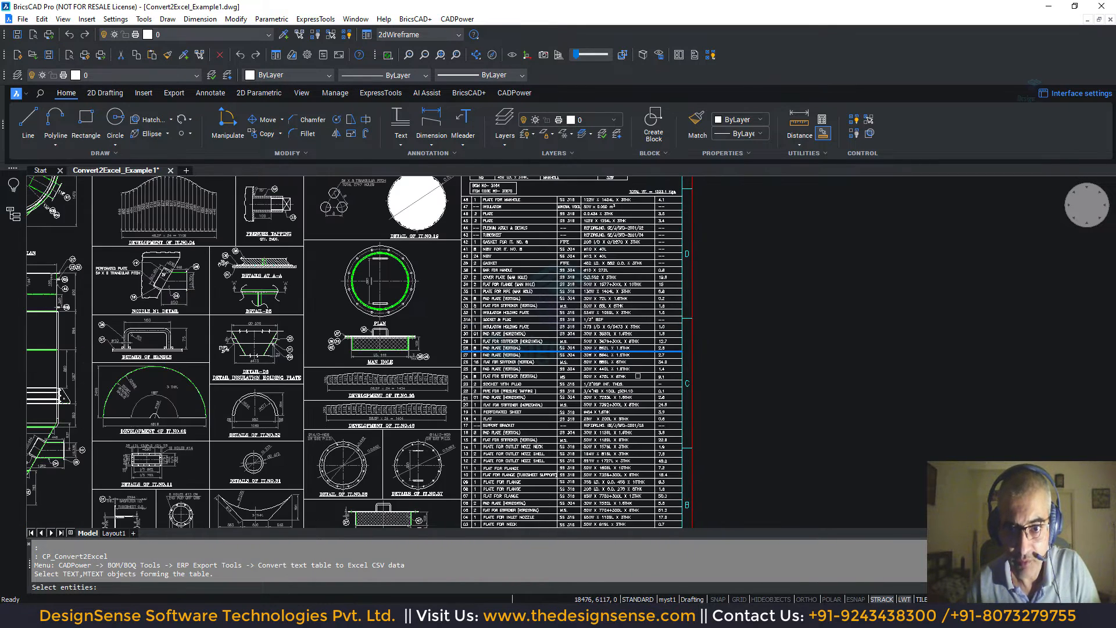
pyautogui.moveTo(638, 376); pyautogui.dragTo(634, 336, button='middle')
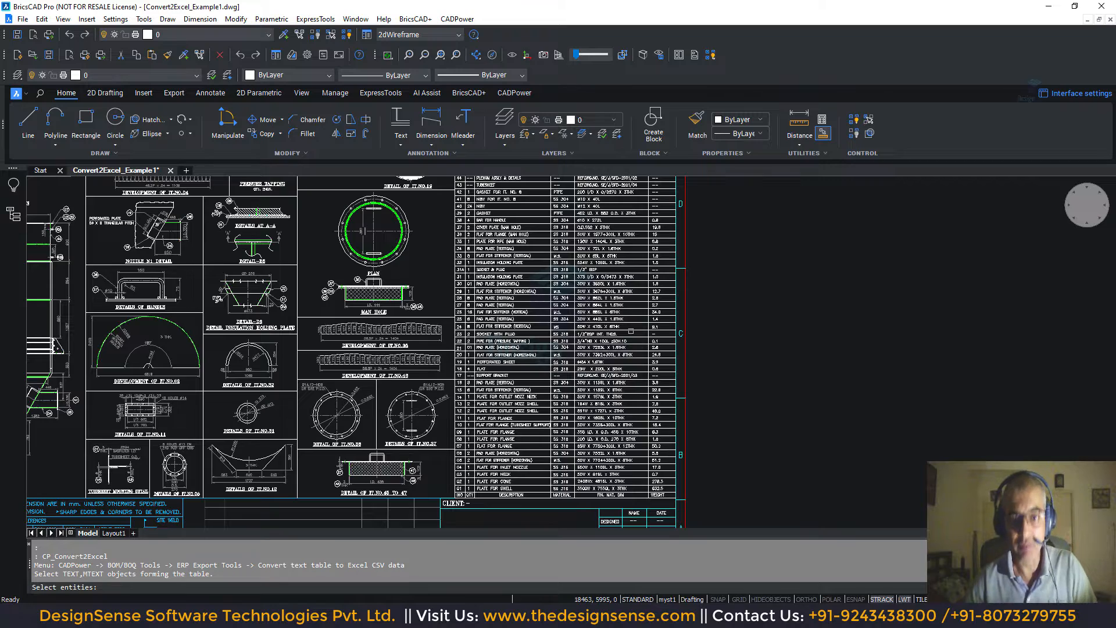
pyautogui.scroll(3, 630, 331)
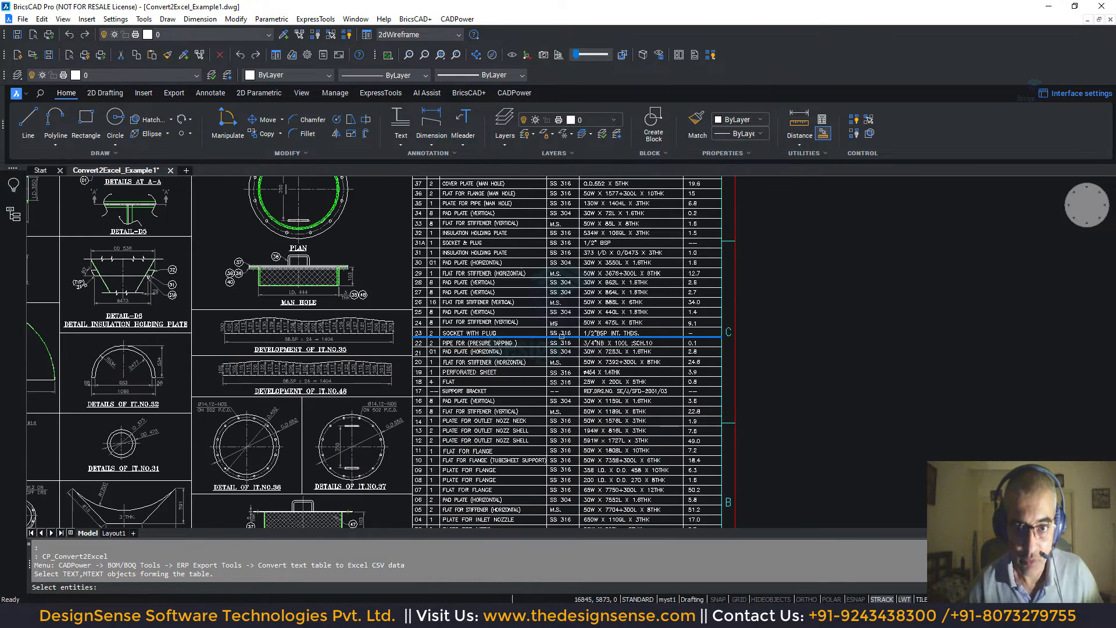
pyautogui.scroll(-5, 560, 327)
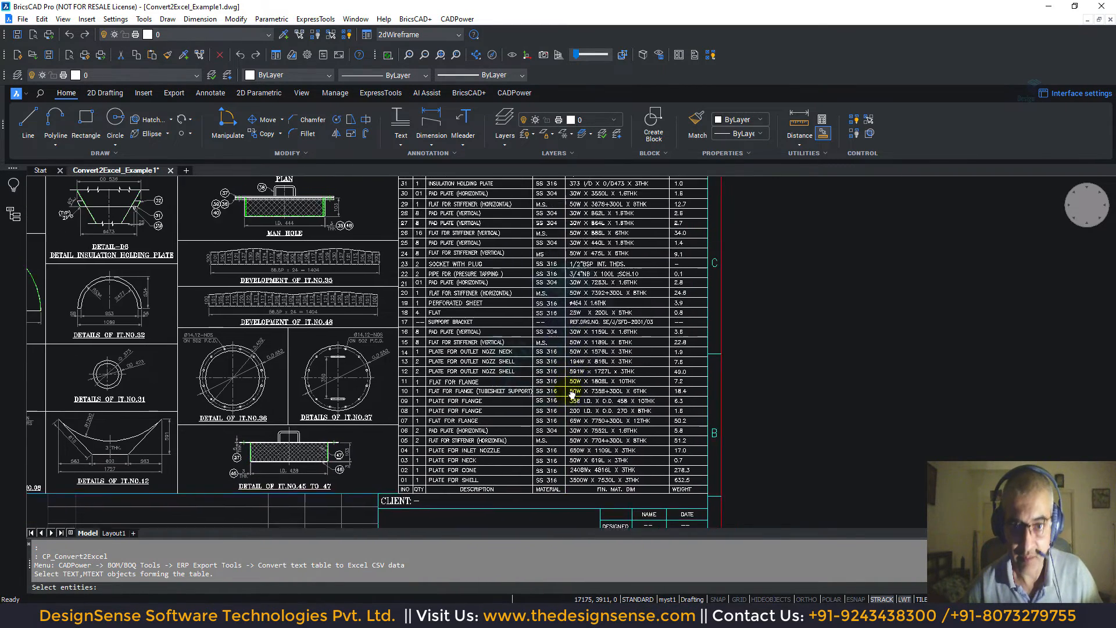
pyautogui.moveTo(536, 316); pyautogui.dragTo(534, 338, button='middle')
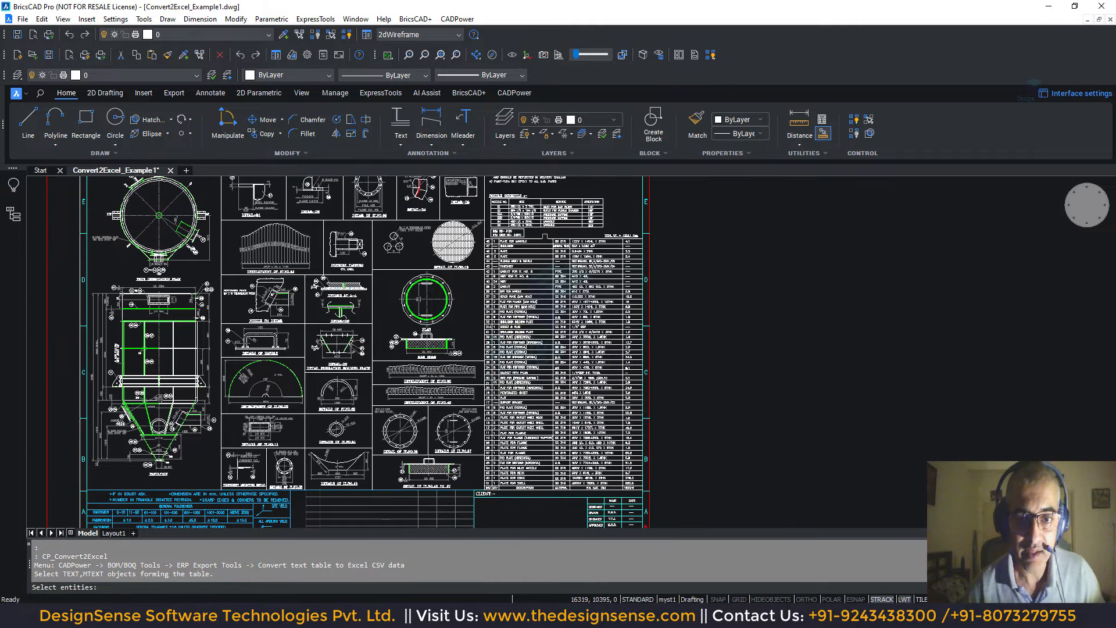
# - Select the whole bill of materials table with a crossing window, from above item 48 to below the header row
pyautogui.scroll(3, 546, 237)
pyautogui.write('c')
pyautogui.press('Return')
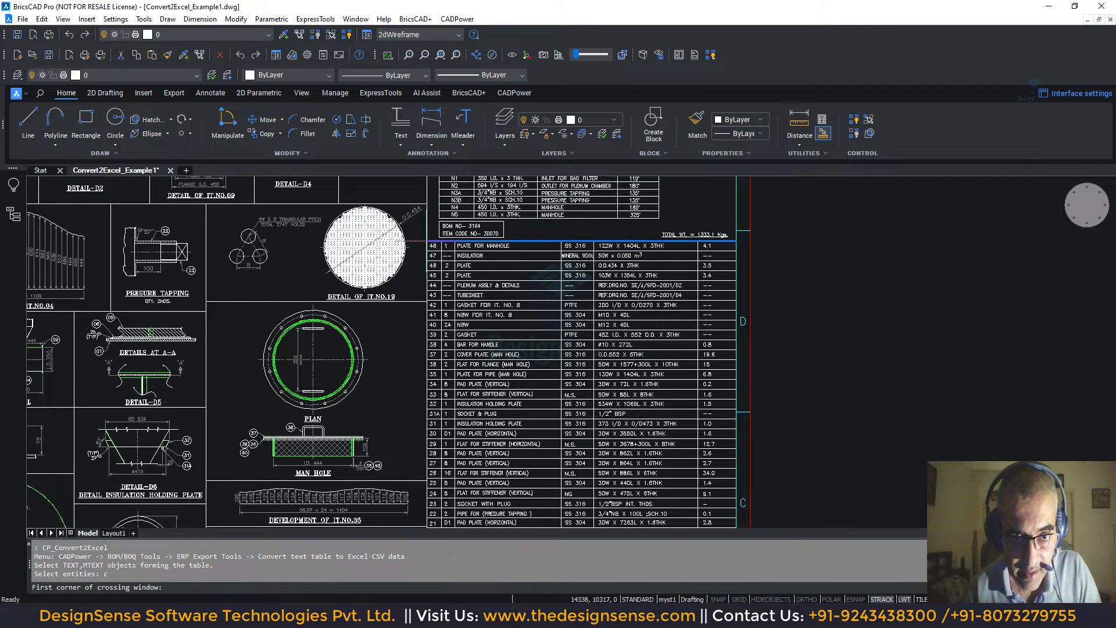
pyautogui.click(427, 241)
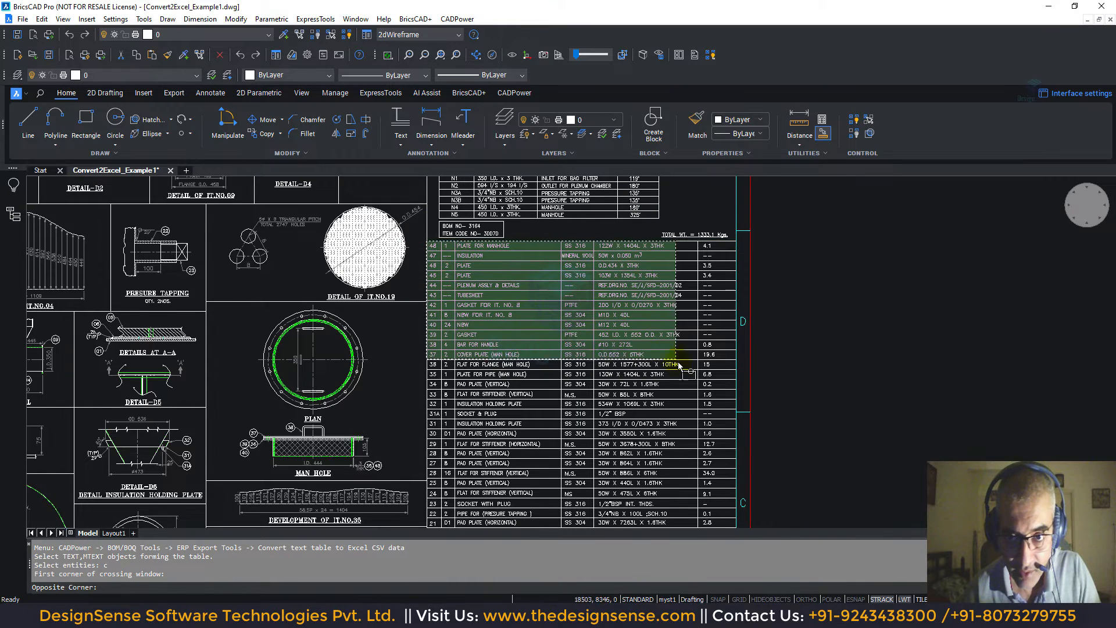
pyautogui.scroll(-3, 678, 365)
pyautogui.scroll(3, 703, 414)
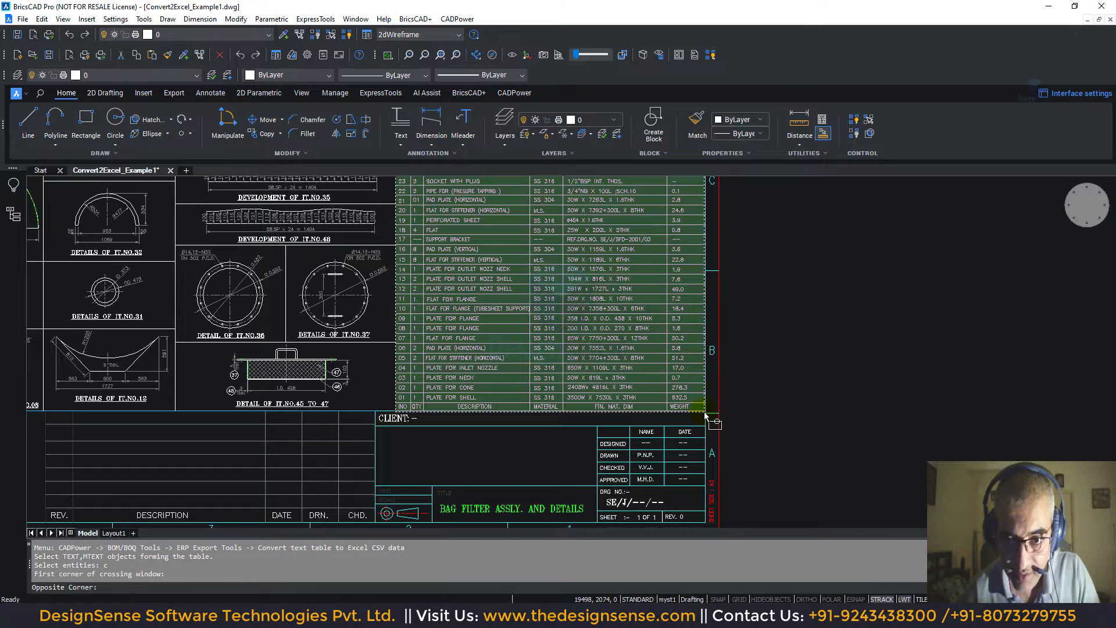
pyautogui.click(706, 414)
pyautogui.scroll(-4, 742, 369)
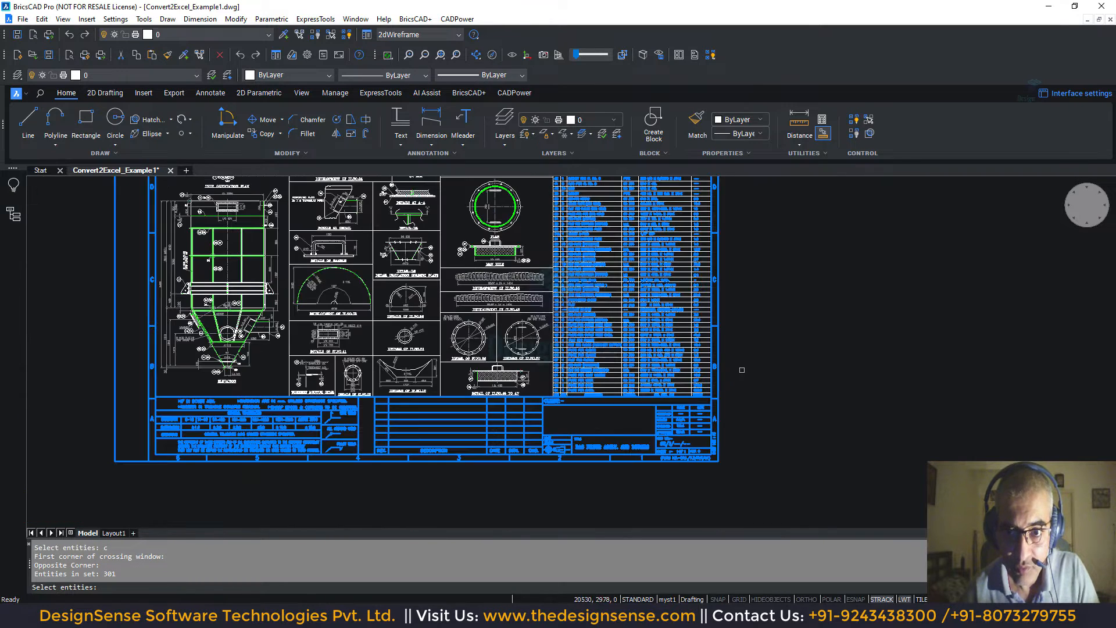
pyautogui.moveTo(742, 370); pyautogui.dragTo(729, 468, button='middle')
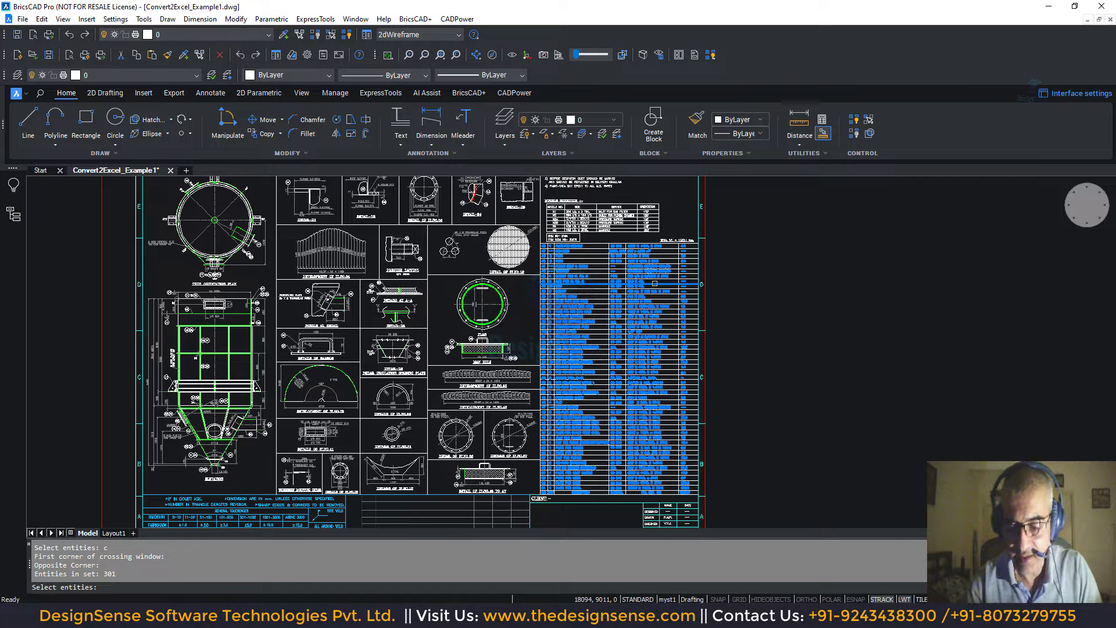
# - Accept the table selection and the ERP exchange settings to export the rows to Convert2Excel_Example1.csv
pyautogui.press('Return')
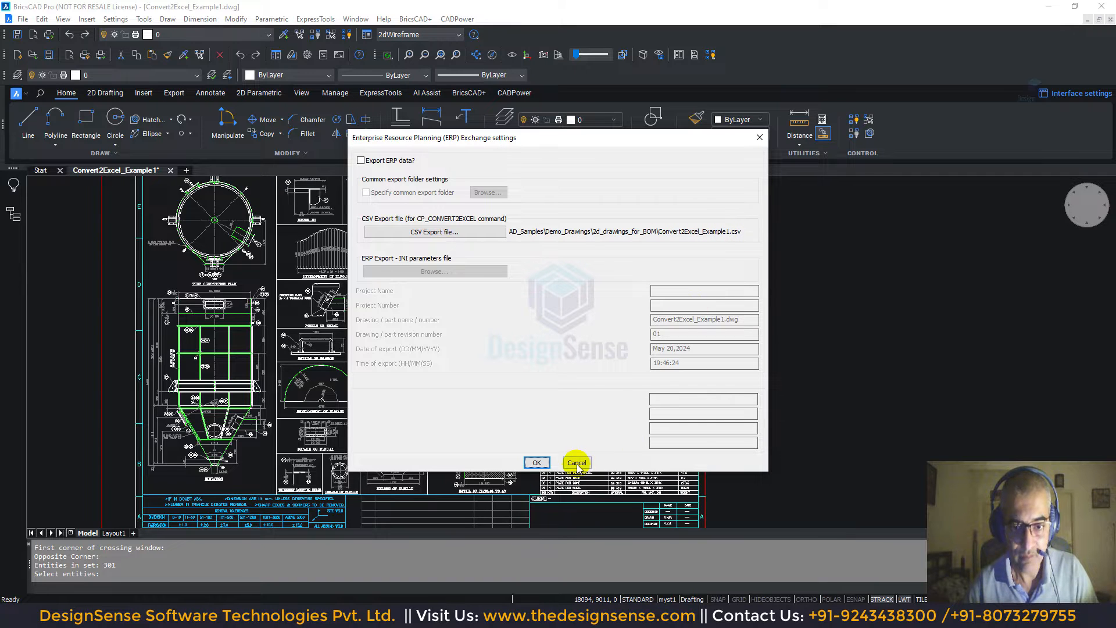
pyautogui.click(536, 462)
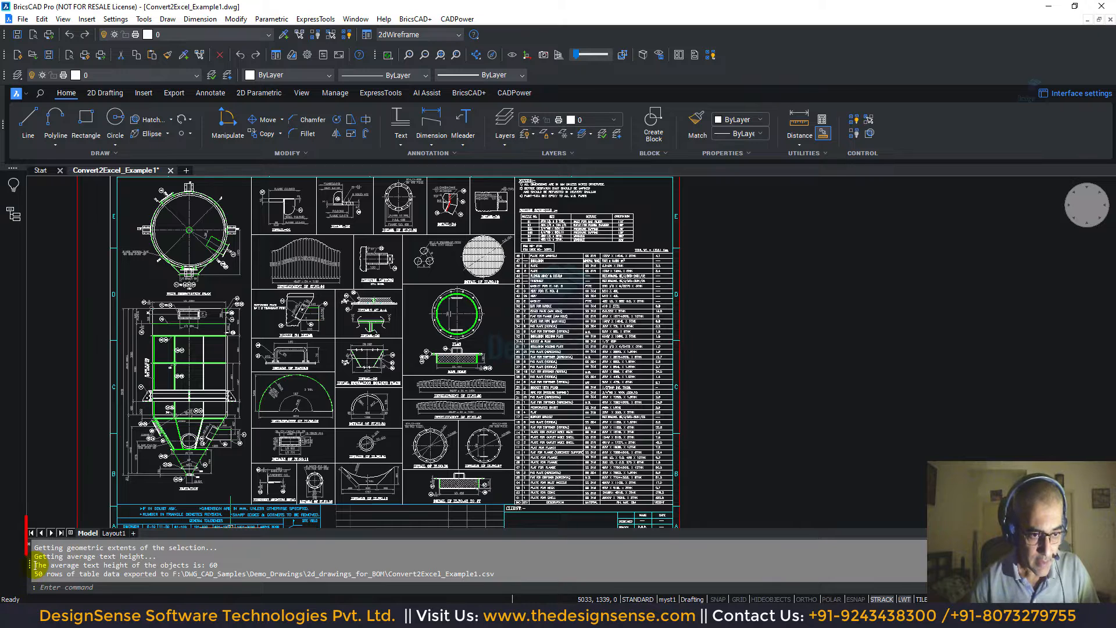
pyautogui.click(19, 522)
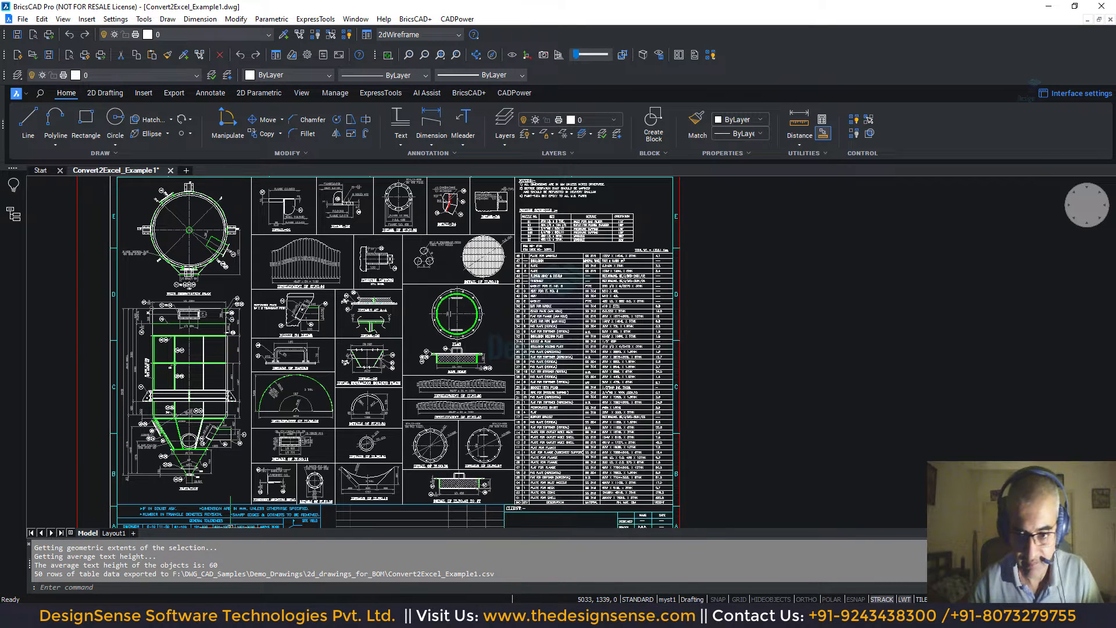
# - Switch to Total Commander and mark Convert2Excel_Example1.csv in the folder DWG_CAD_Samples\Demo_Drawings\2d_drawings_for_BOM
pyautogui.hotkey('alt', 'Tab')
pyautogui.click(294, 315)
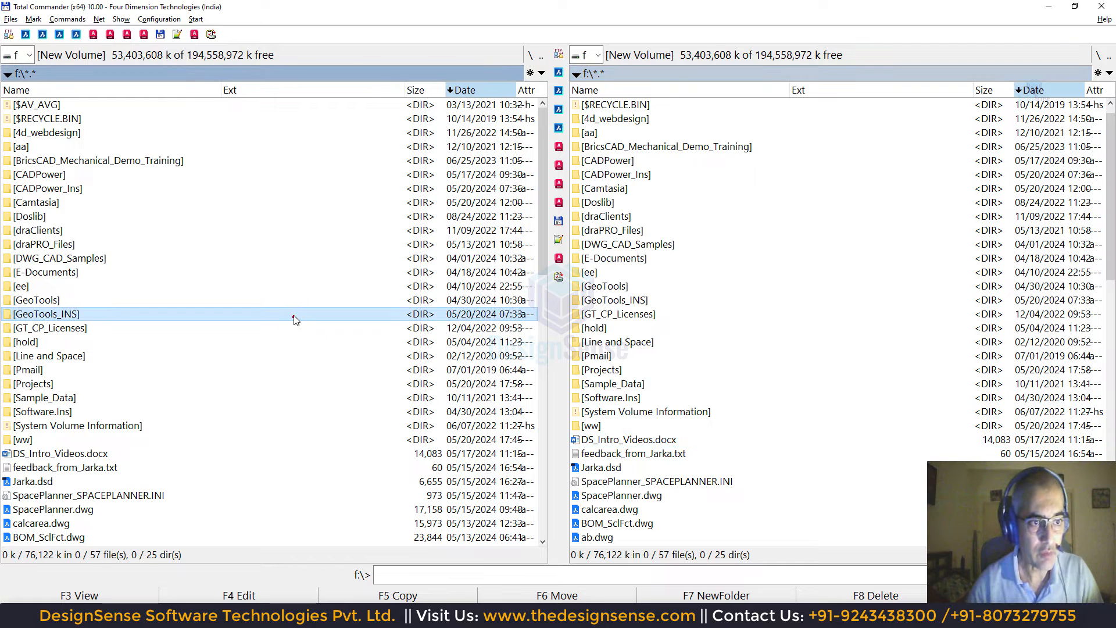
pyautogui.press('Up')
pyautogui.press('Up')
pyautogui.press('Up')
pyautogui.press('Down')
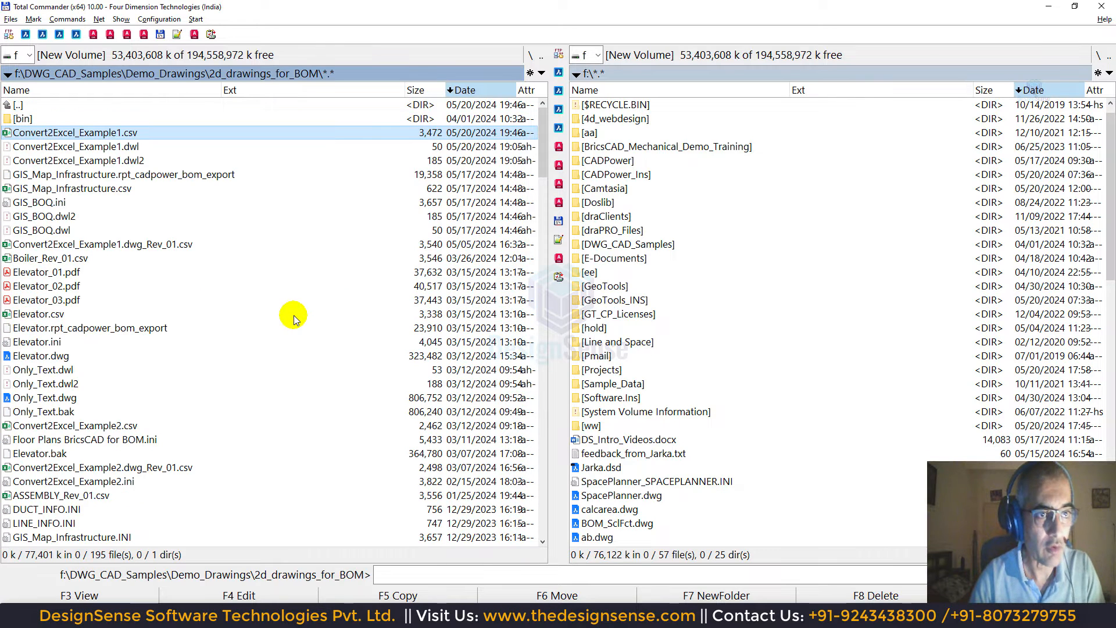
pyautogui.press('space')
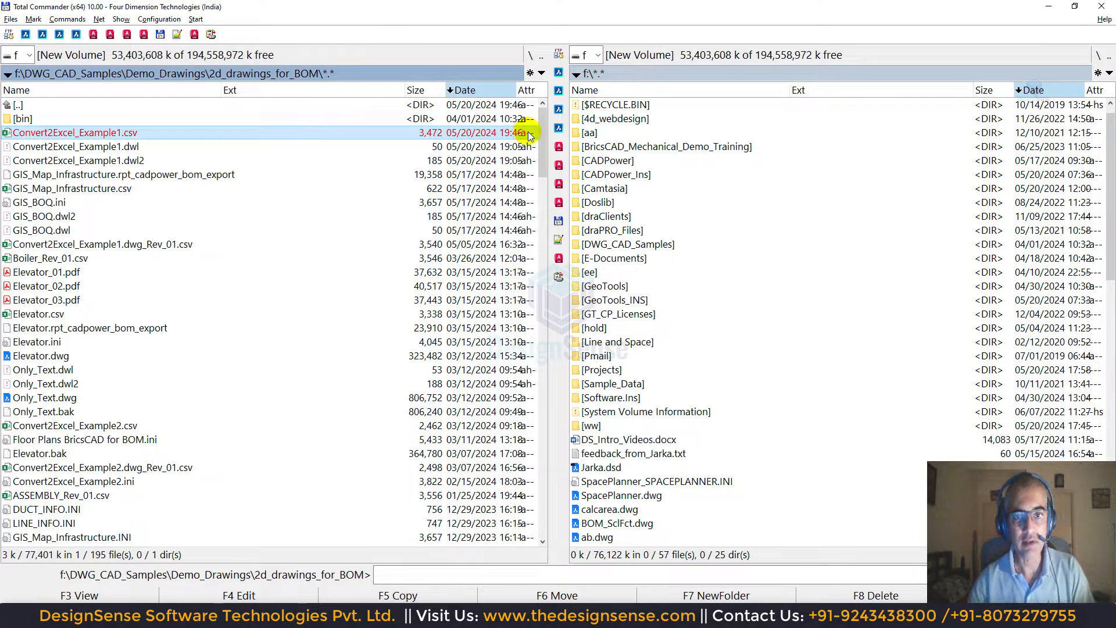
# - Open Convert2Excel_Example1.csv in Excel without converting the data, keeping leading zeros, and view its first rows
pyautogui.doubleClick(139, 134)
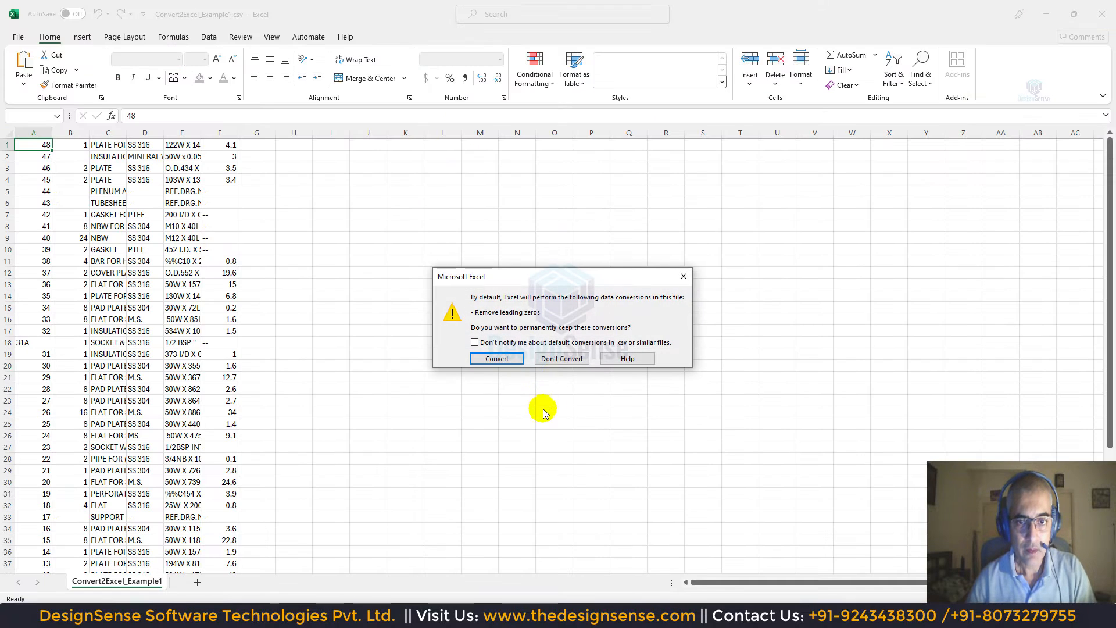
pyautogui.click(562, 359)
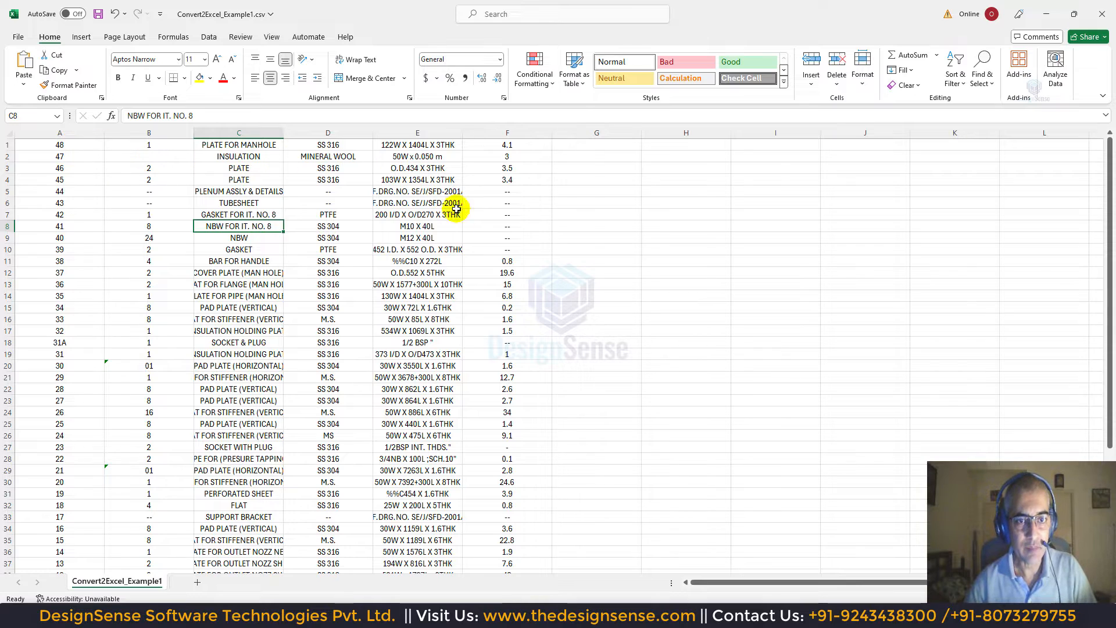
pyautogui.moveTo(1110, 167)
pyautogui.mouseDown()
pyautogui.moveTo(1111, 307)
pyautogui.moveTo(1110, 152)
pyautogui.mouseUp()
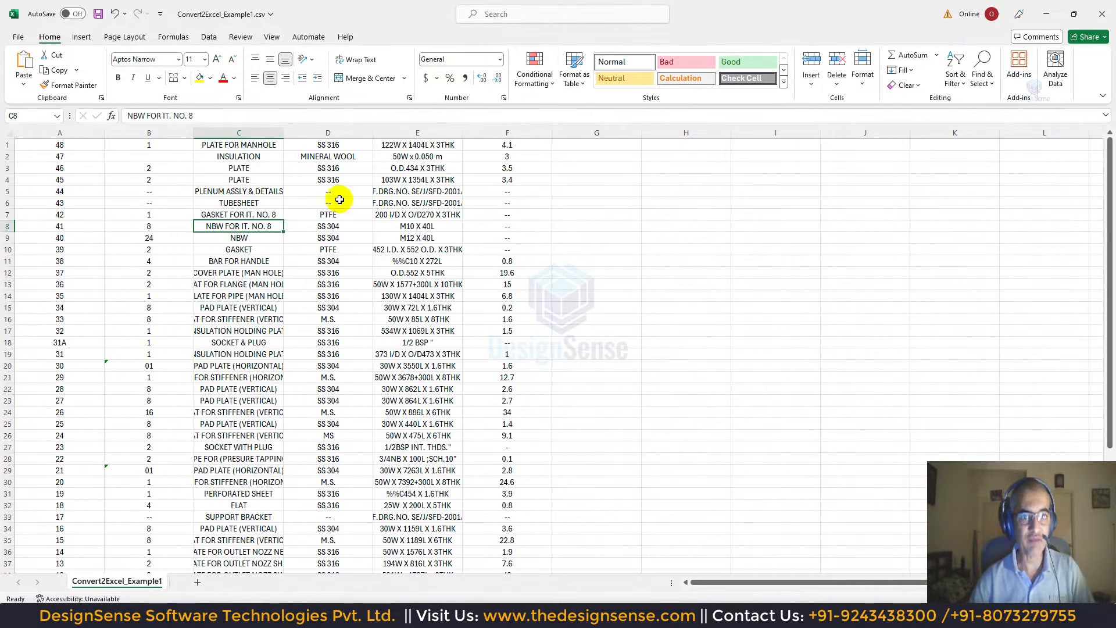
# - Switch to BricsCAD and examine the bill of materials table from item 48 down to the header row for comparison
pyautogui.click(230, 615)
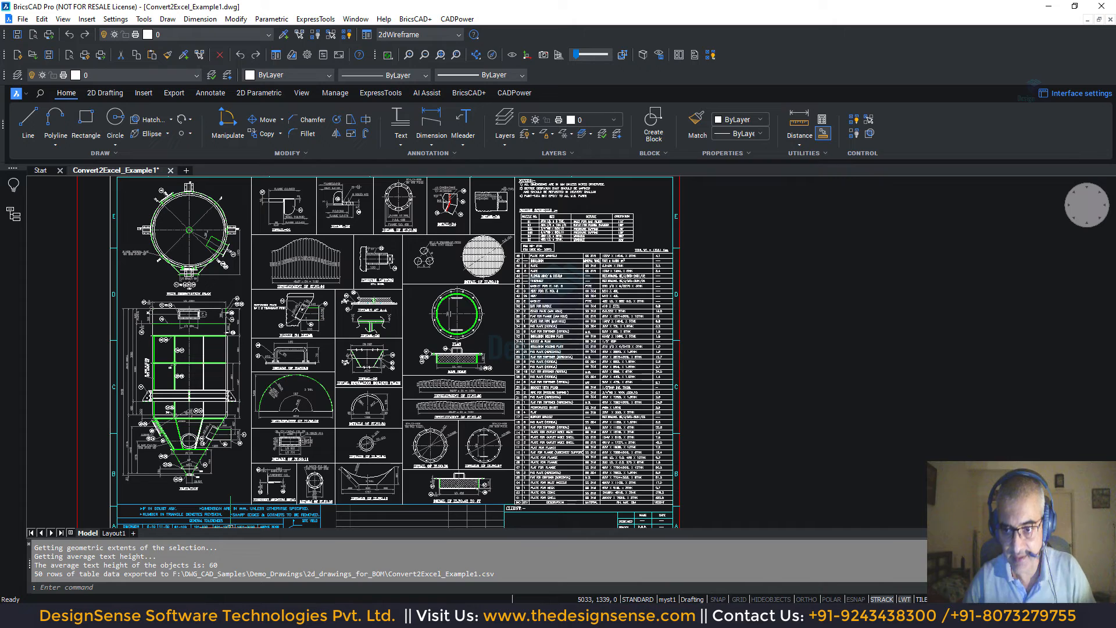
pyautogui.scroll(3, 536, 262)
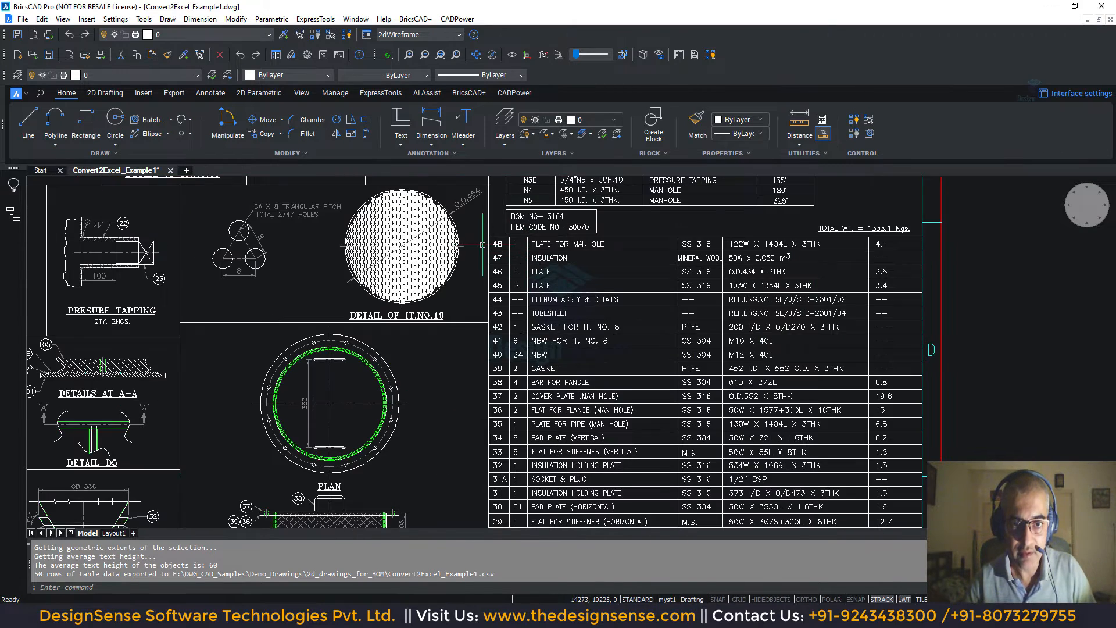
pyautogui.scroll(-1, 499, 244)
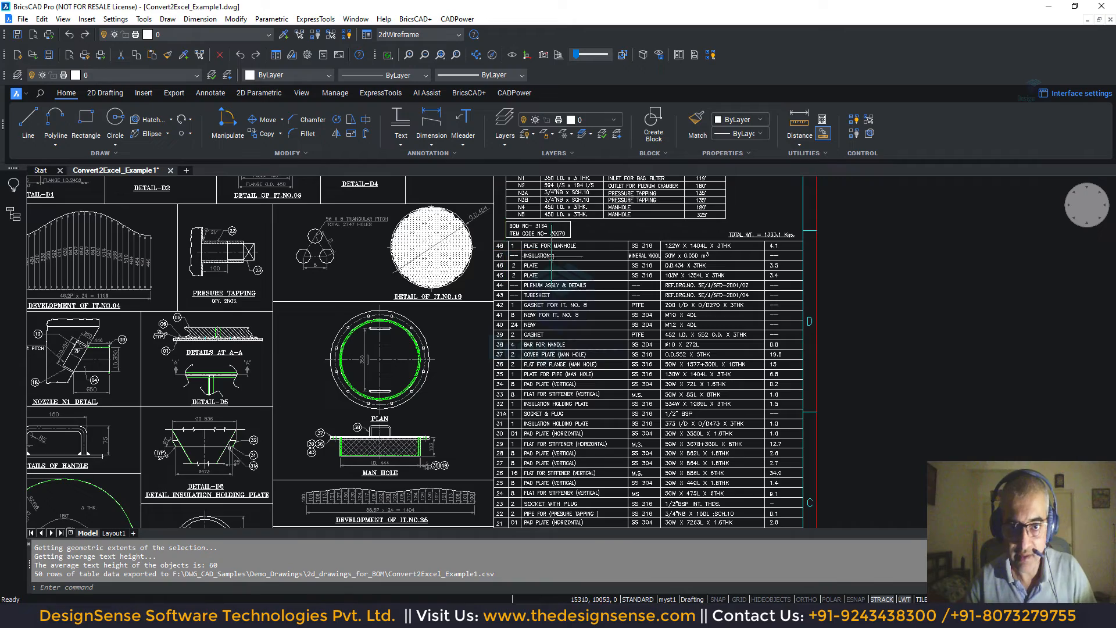
pyautogui.scroll(-6, 870, 271)
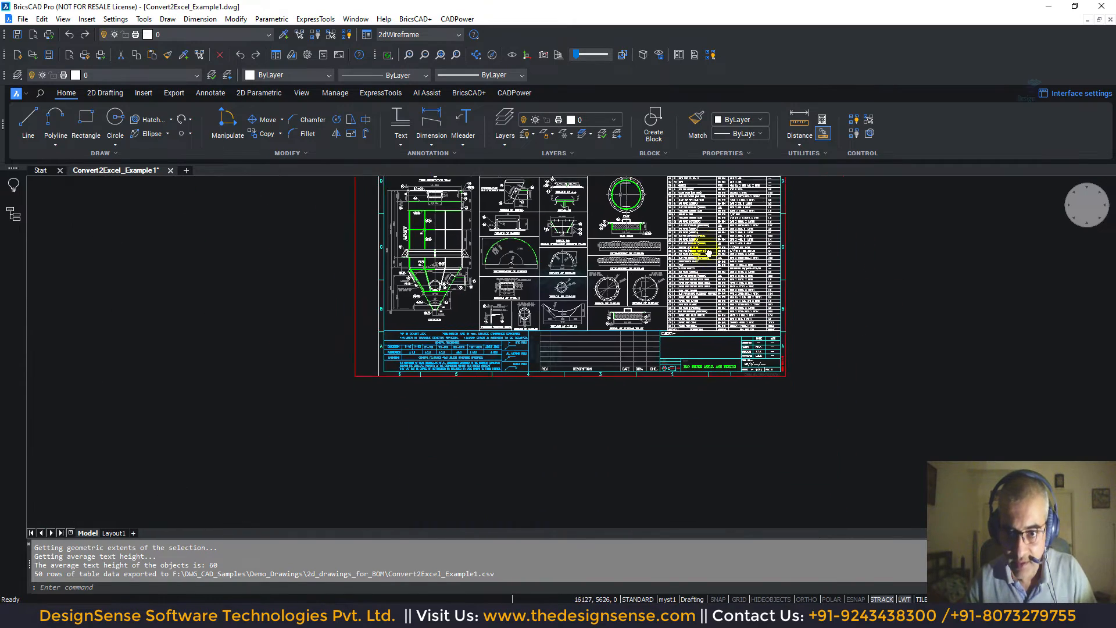
pyautogui.scroll(6, 743, 337)
pyautogui.scroll(3, 697, 349)
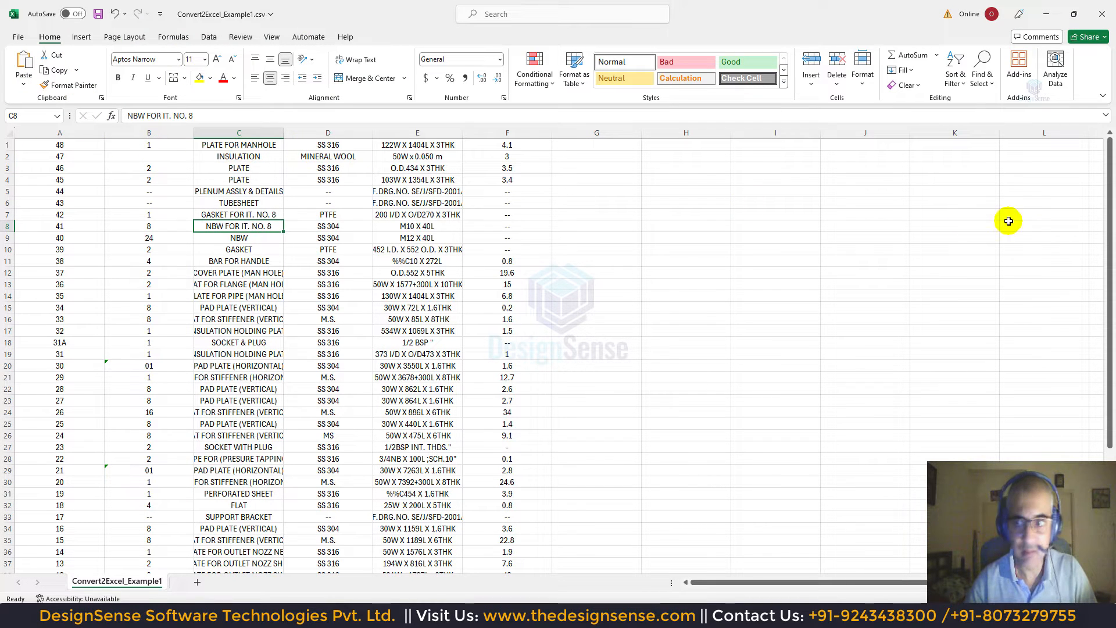
# - Check the remaining rows of the exported sheet in Excel down to the header row, and close it without saving changes
pyautogui.moveTo(1107, 190); pyautogui.dragTo(1107, 349)
pyautogui.click(1102, 14)
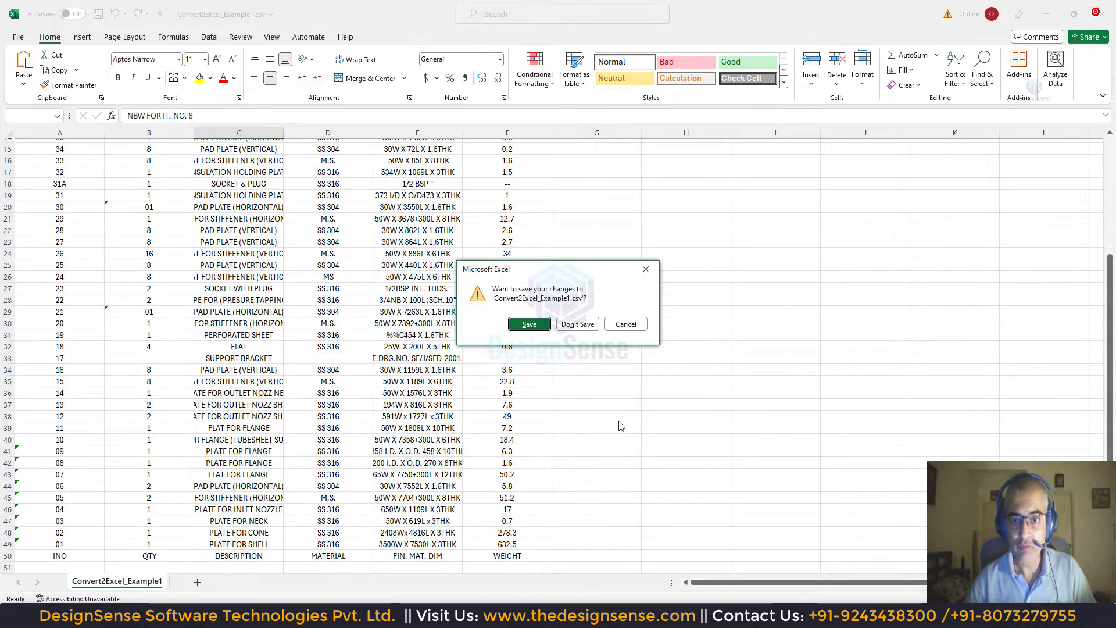
pyautogui.click(577, 325)
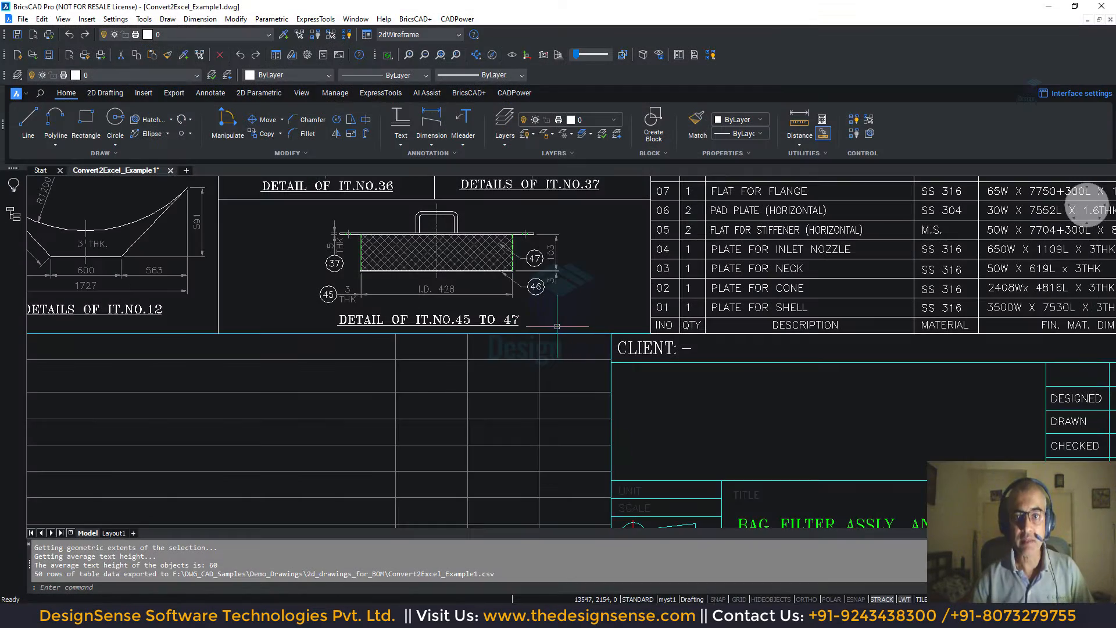
# - Start CADPower's export of text columns into CSV format and name the output file Convert2Excel_Example1a_CSV_EXPORT.CSV on drive F
pyautogui.scroll(-5, 581, 291)
pyautogui.scroll(-5, 544, 361)
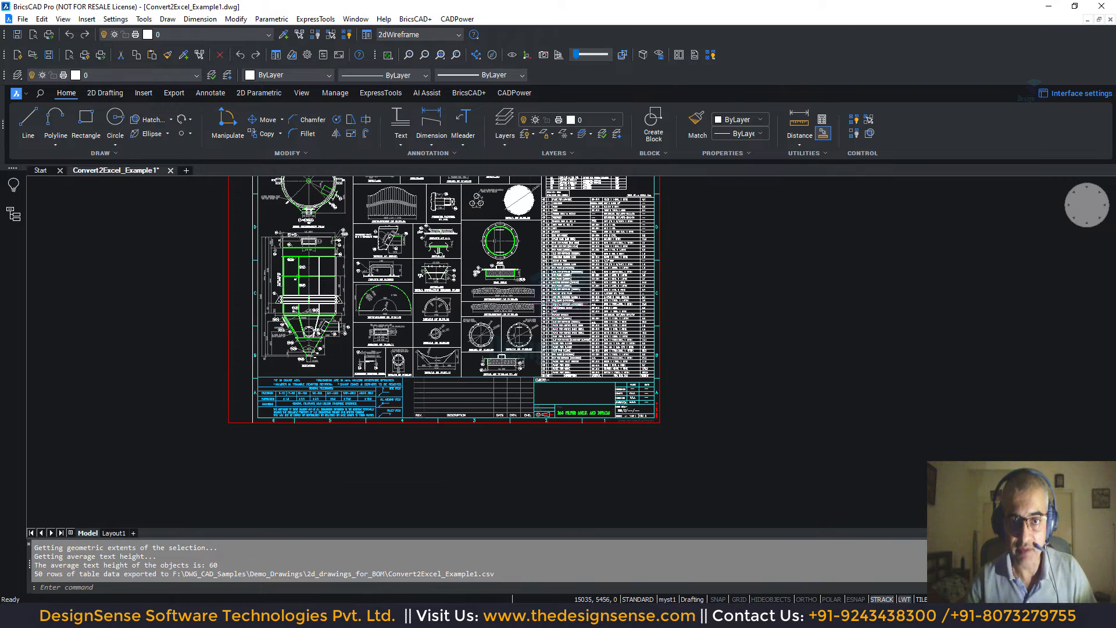
pyautogui.moveTo(559, 293)
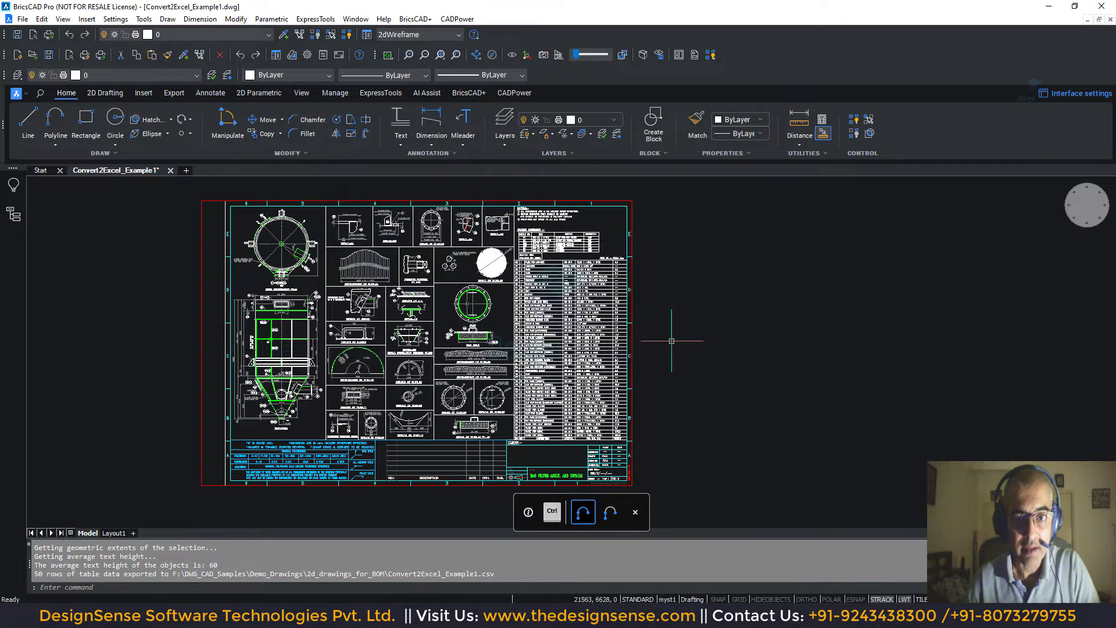
pyautogui.click(449, 19)
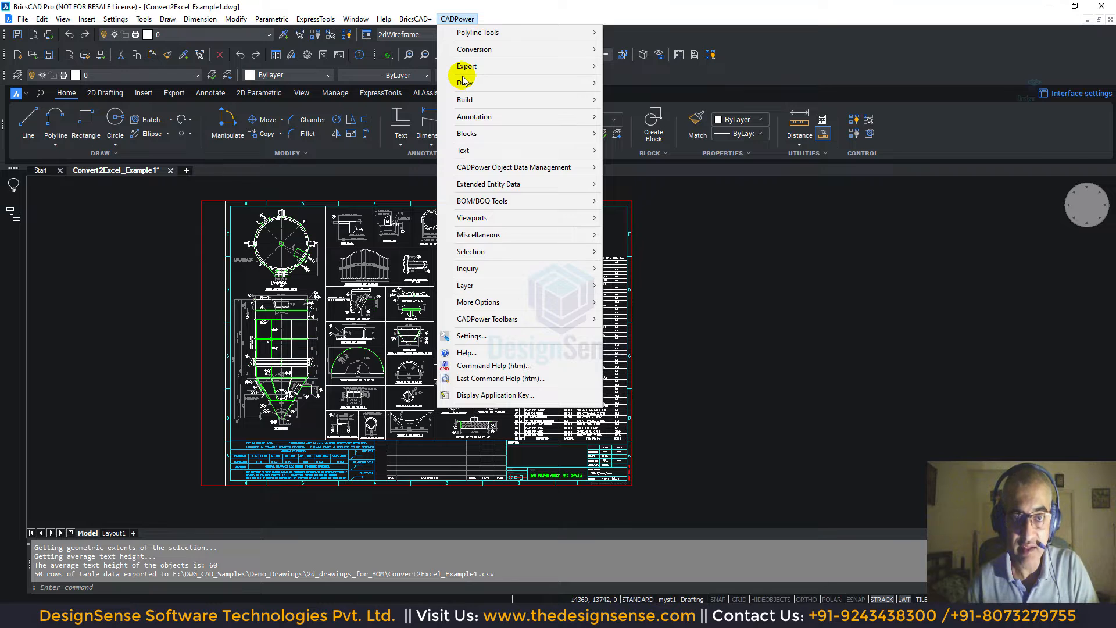
pyautogui.moveTo(468, 69)
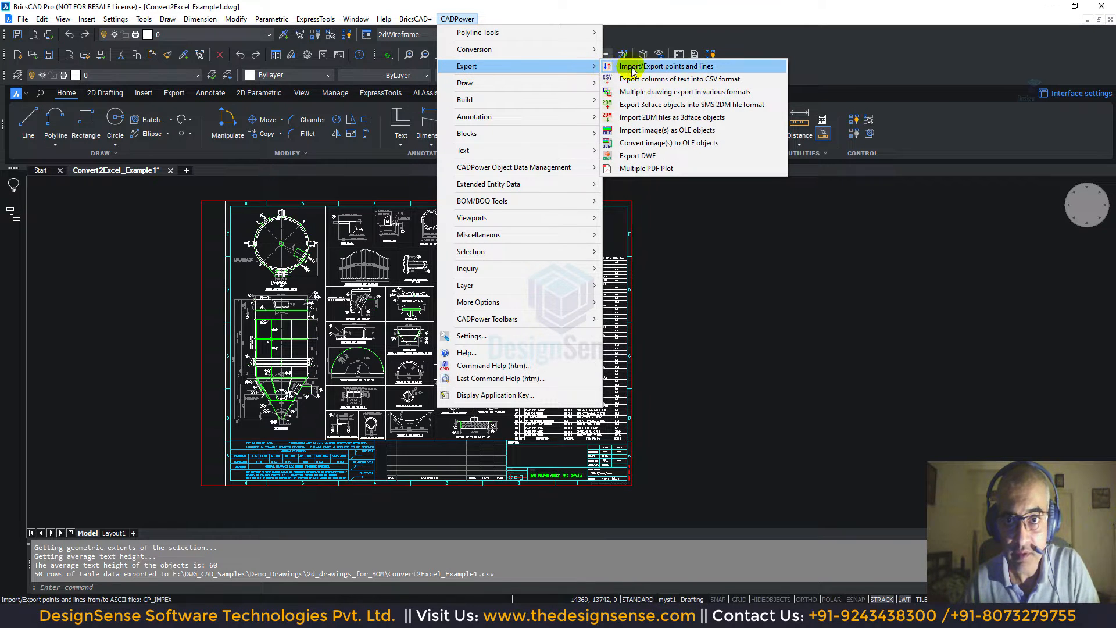
pyautogui.click(664, 82)
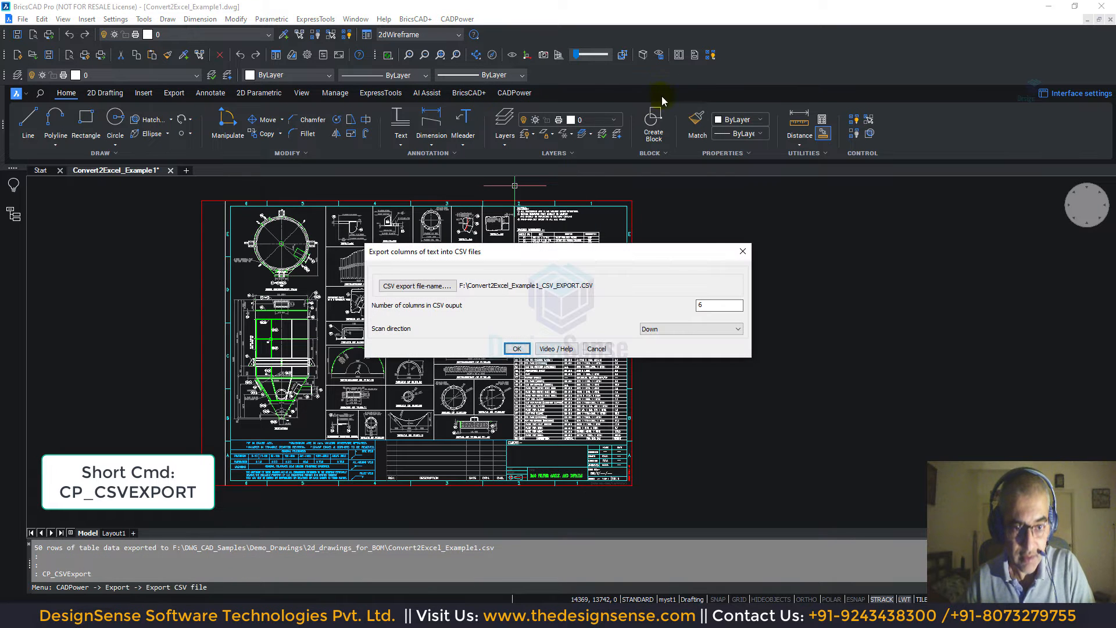
pyautogui.click(437, 292)
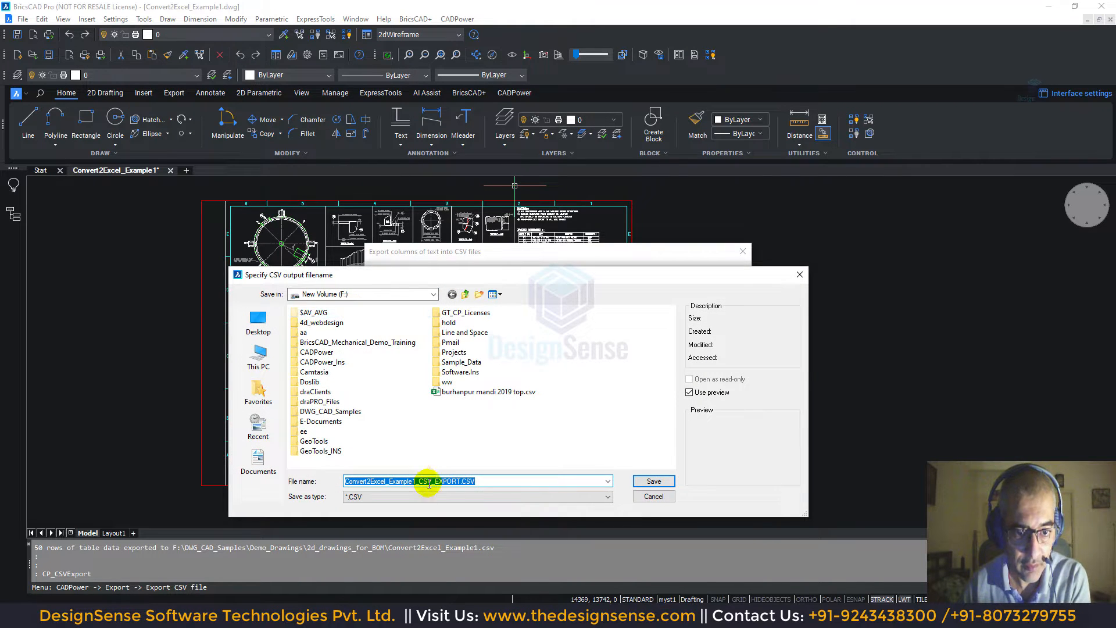
pyautogui.click(415, 482)
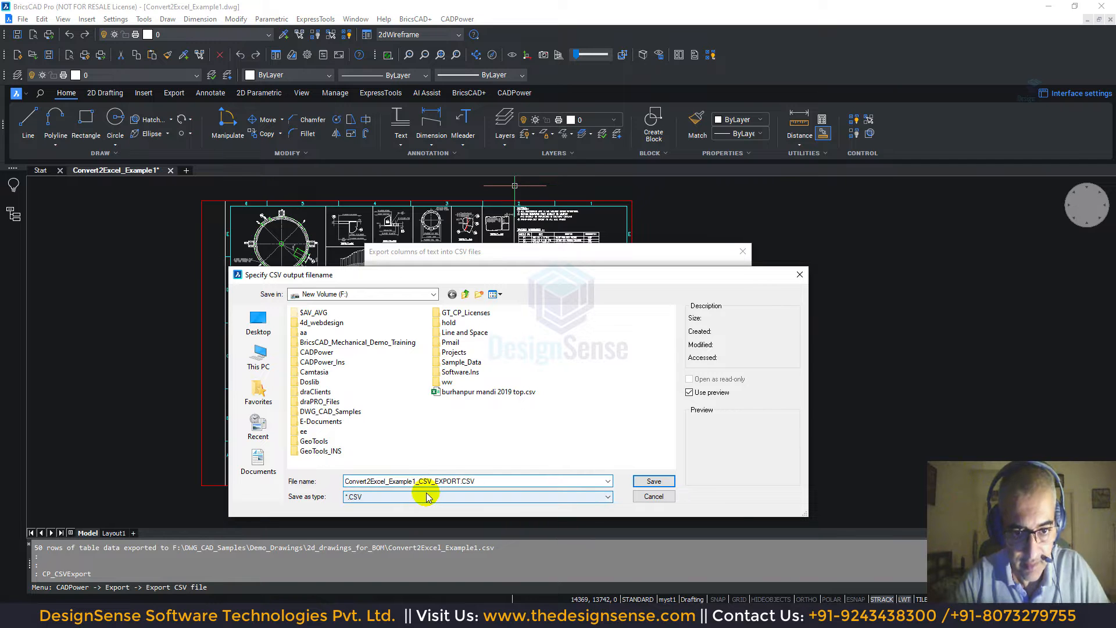
pyautogui.write('a')
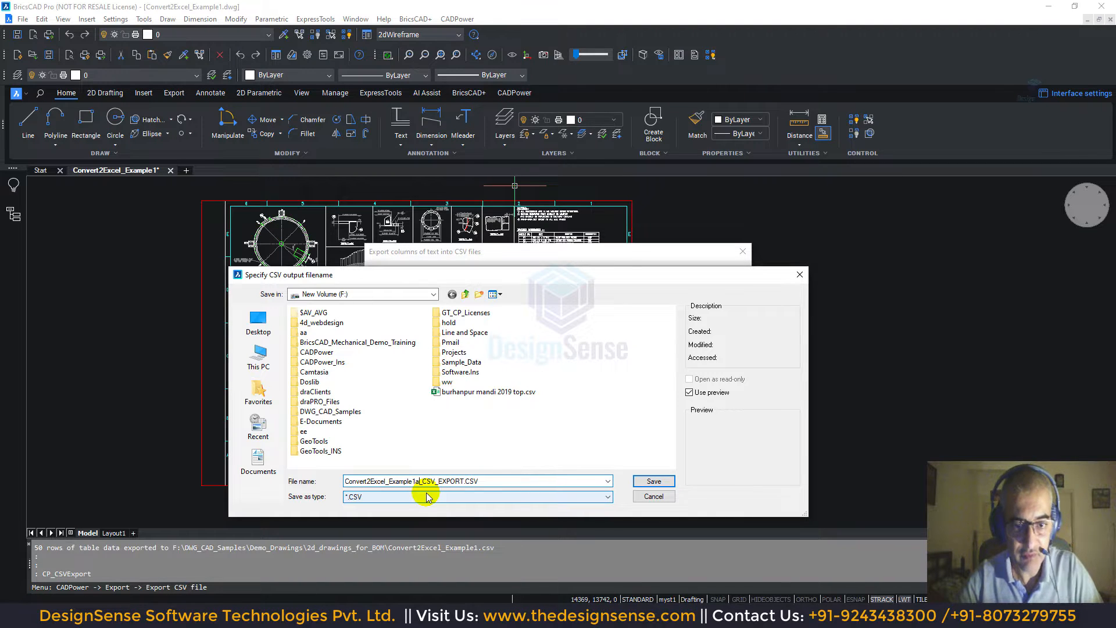
pyautogui.press('Return')
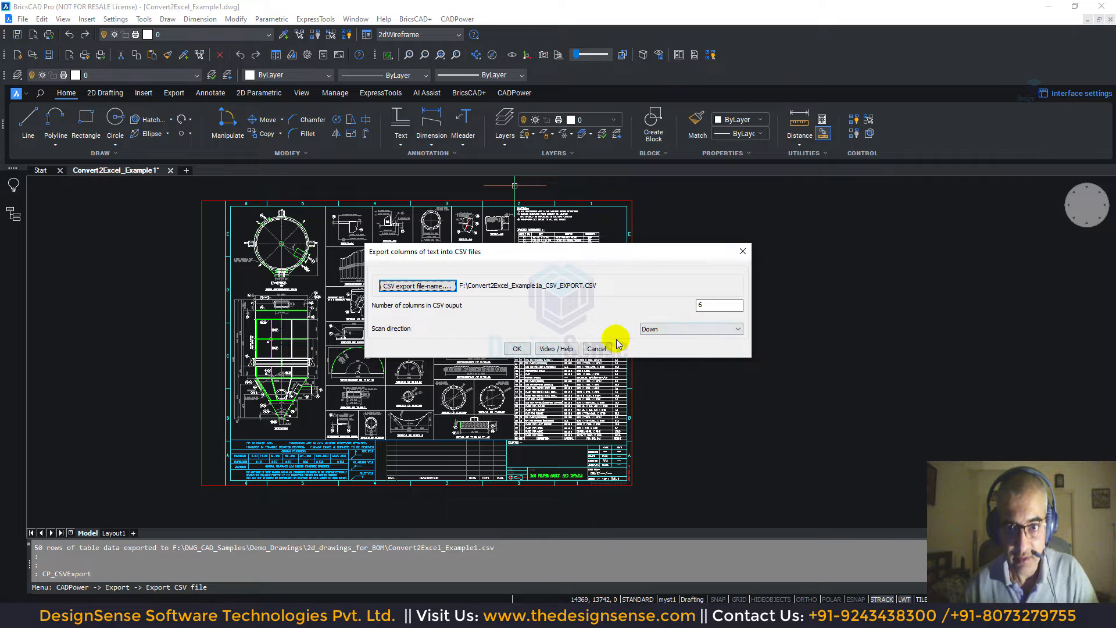
# - Choose Down as the scan direction and accept the export settings with 6 columns in the CSV output
pyautogui.click(669, 329)
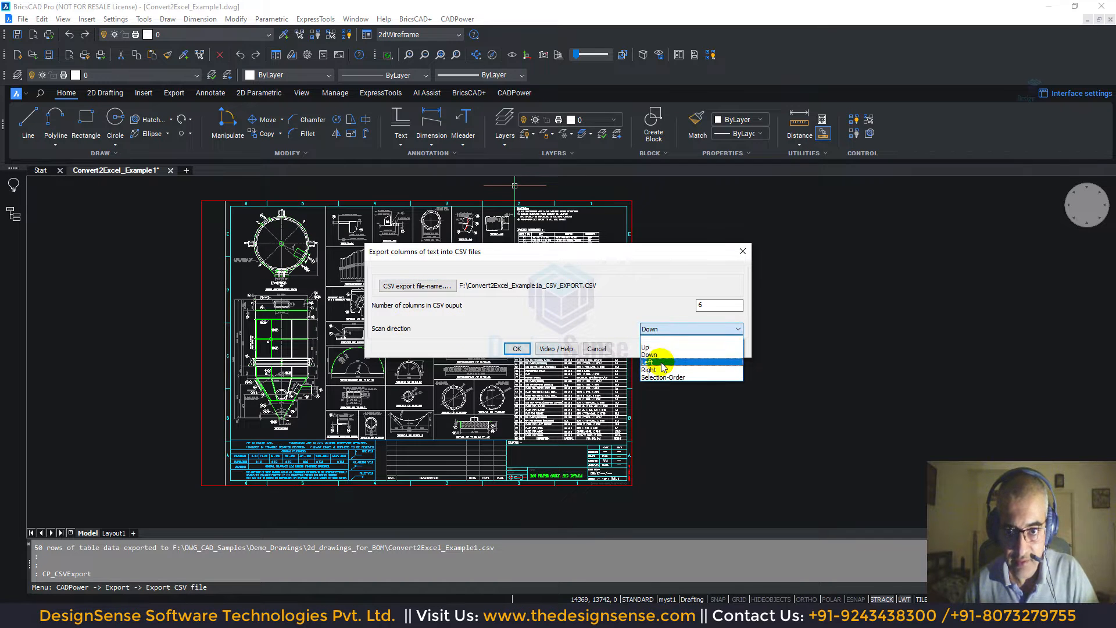
pyautogui.click(651, 355)
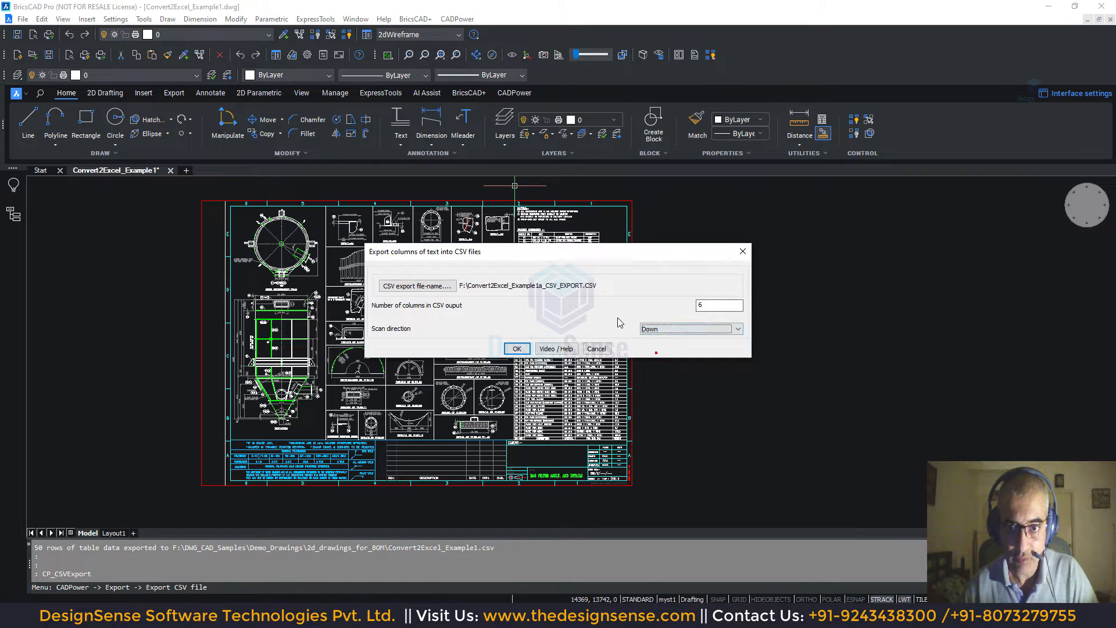
pyautogui.click(517, 349)
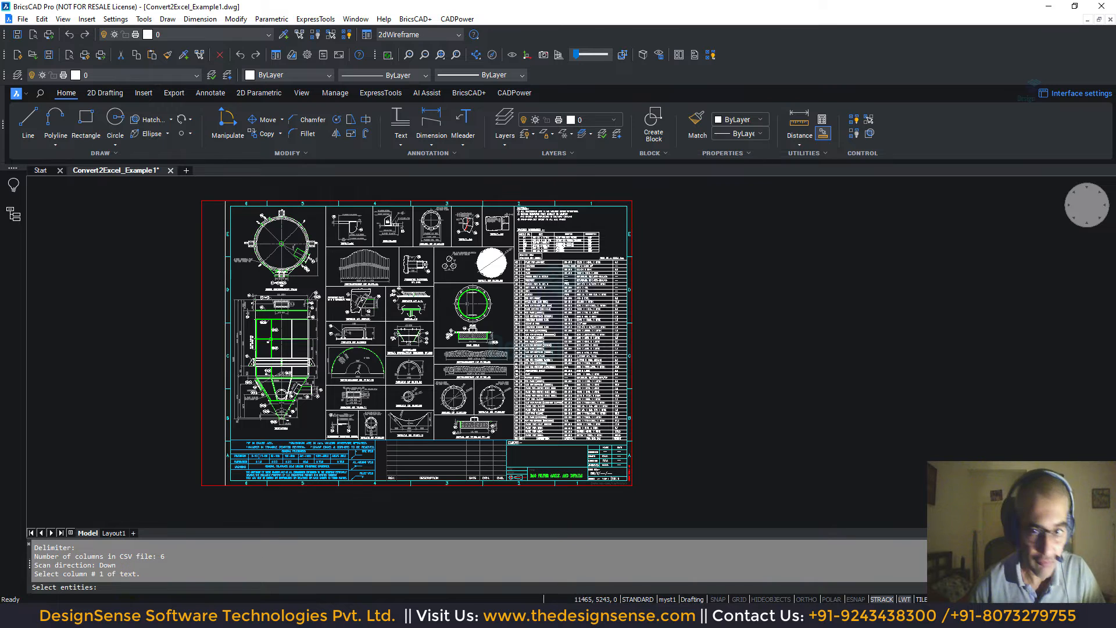
# - Select the item number texts from 48 down to INO with a crossing window and accept them as column 1
pyautogui.scroll(5, 501, 263)
pyautogui.write('c')
pyautogui.press('Return')
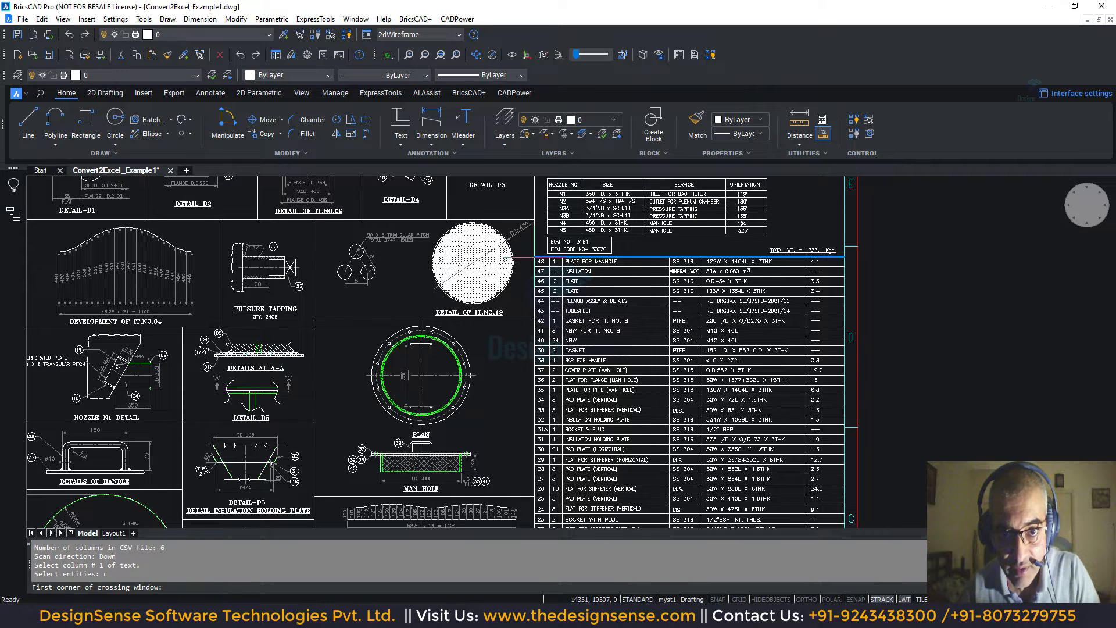
pyautogui.click(535, 257)
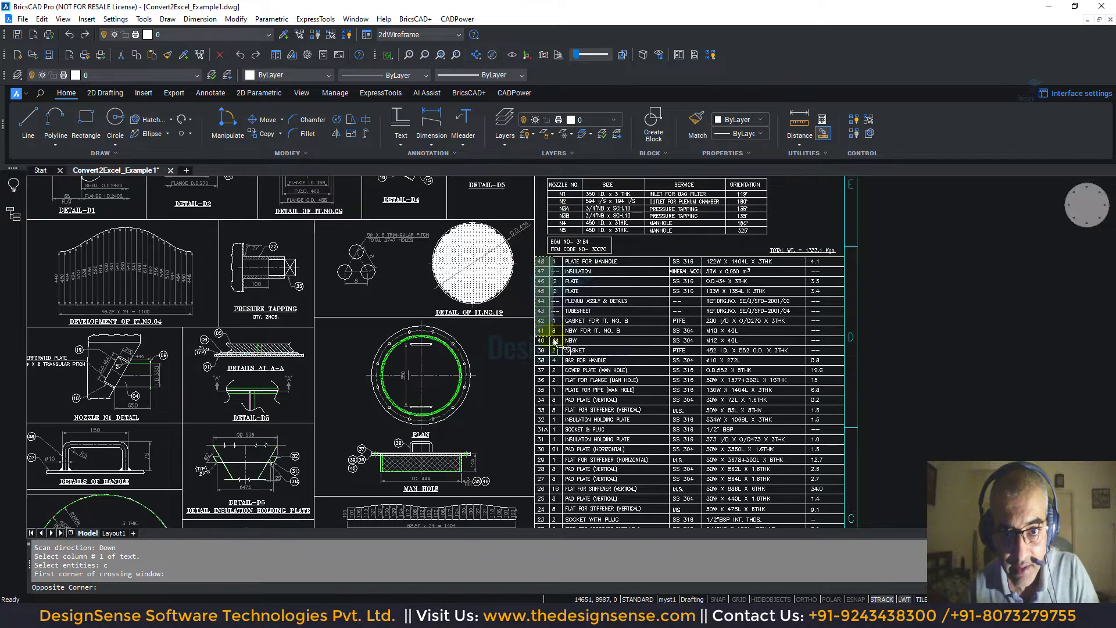
pyautogui.scroll(-2, 557, 341)
pyautogui.moveTo(557, 341); pyautogui.dragTo(578, 217, button='middle')
pyautogui.scroll(2, 566, 505)
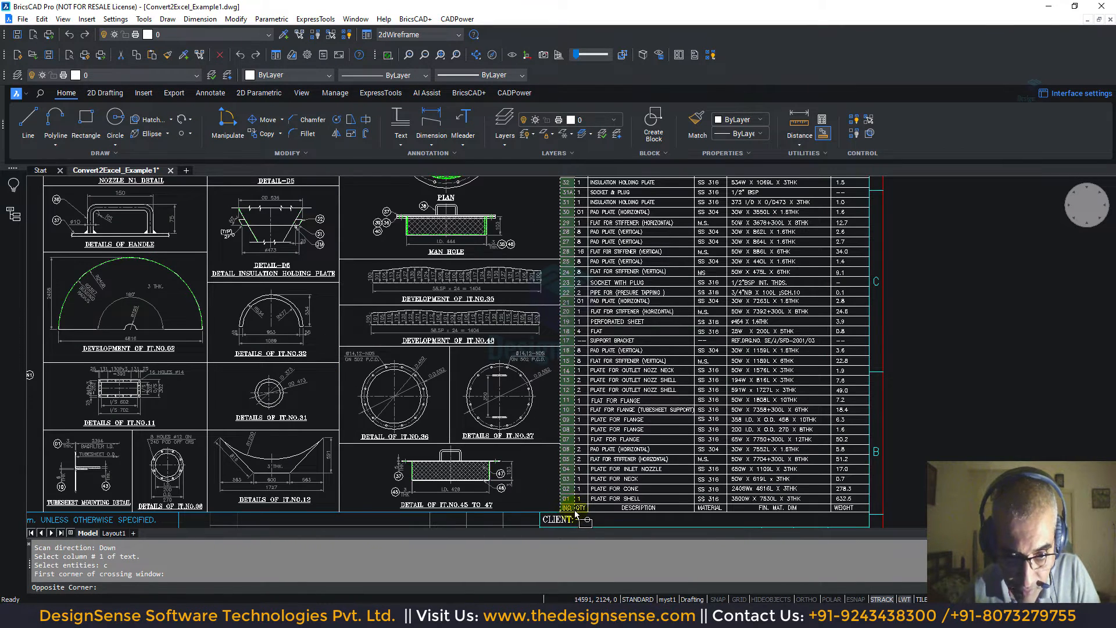
pyautogui.click(576, 514)
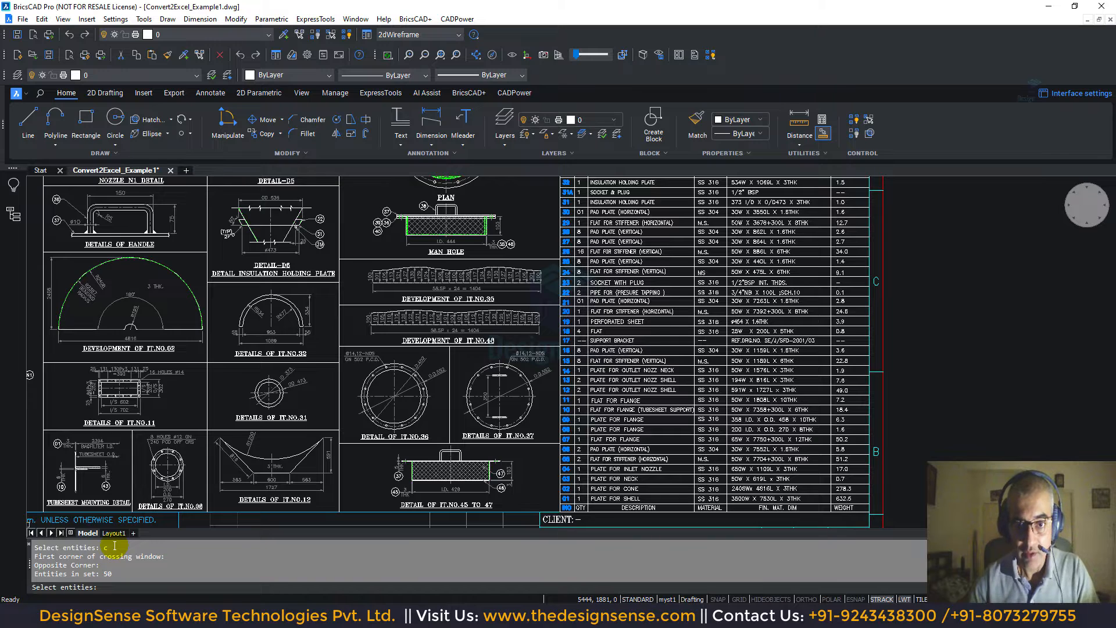
pyautogui.scroll(-2, 113, 408)
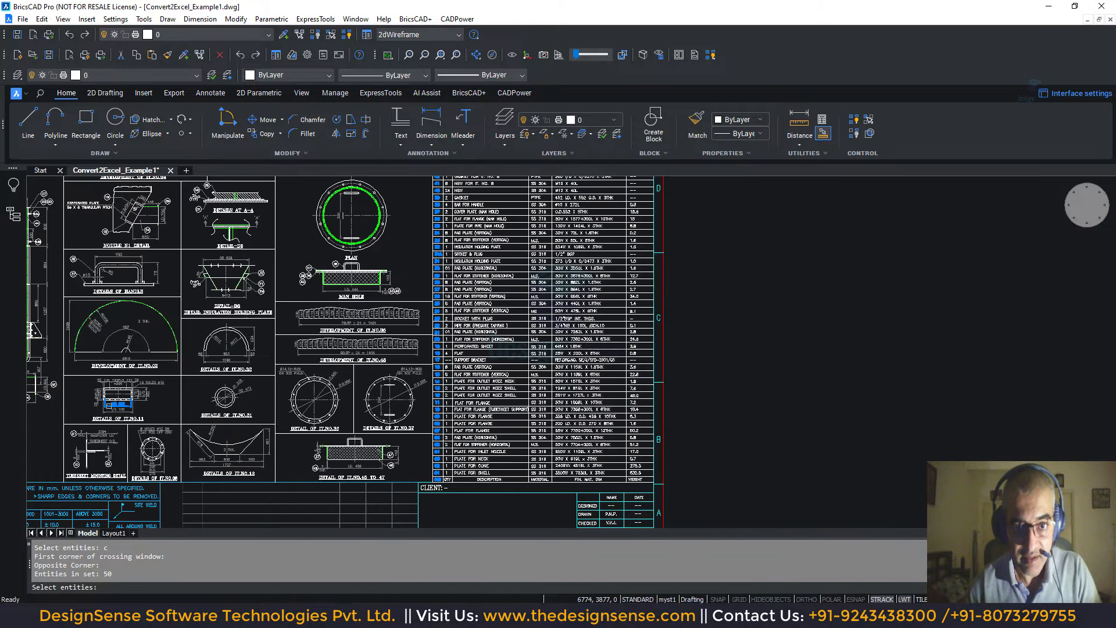
pyautogui.scroll(-2, 113, 407)
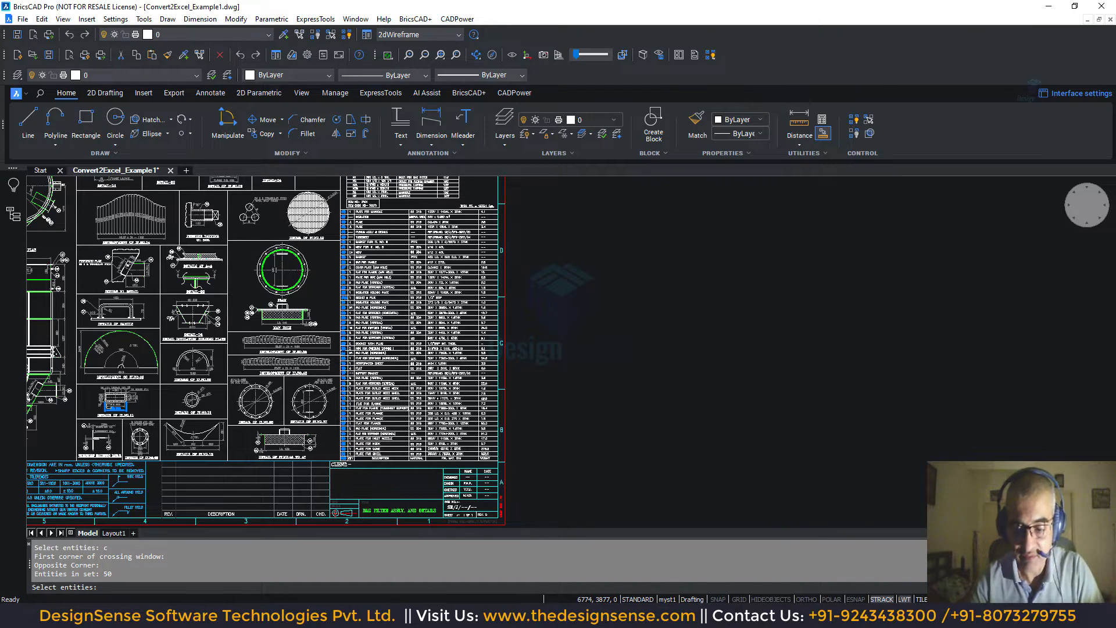
pyautogui.press('Return')
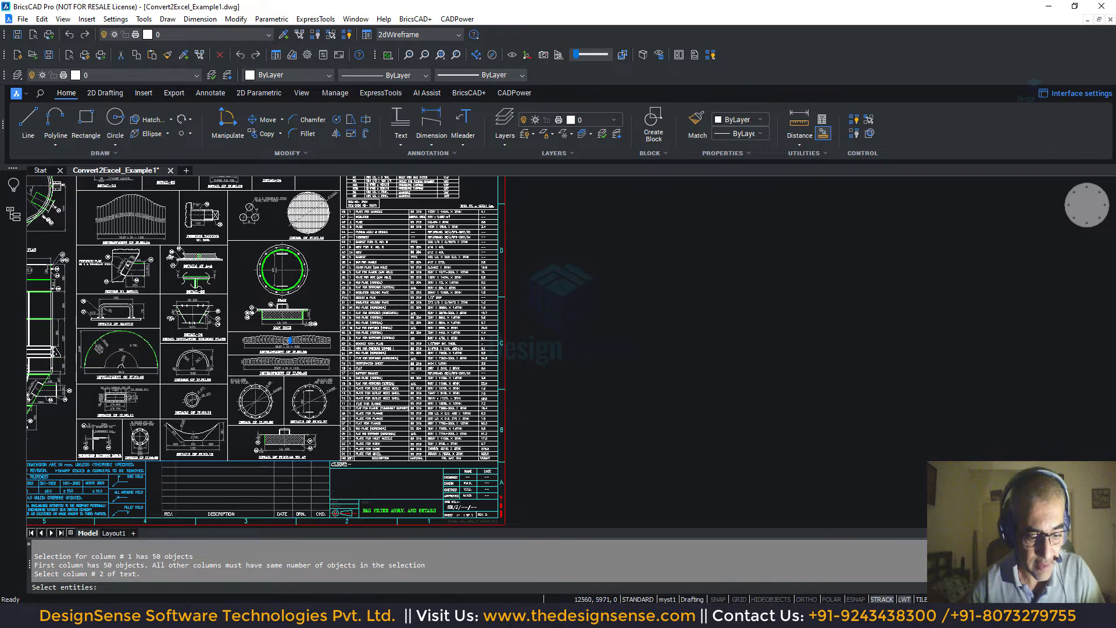
# - Select the quantity texts from item 48's row down to QTY with a crossing window and accept them as column 2
pyautogui.scroll(3, 289, 340)
pyautogui.write('c')
pyautogui.press('Return')
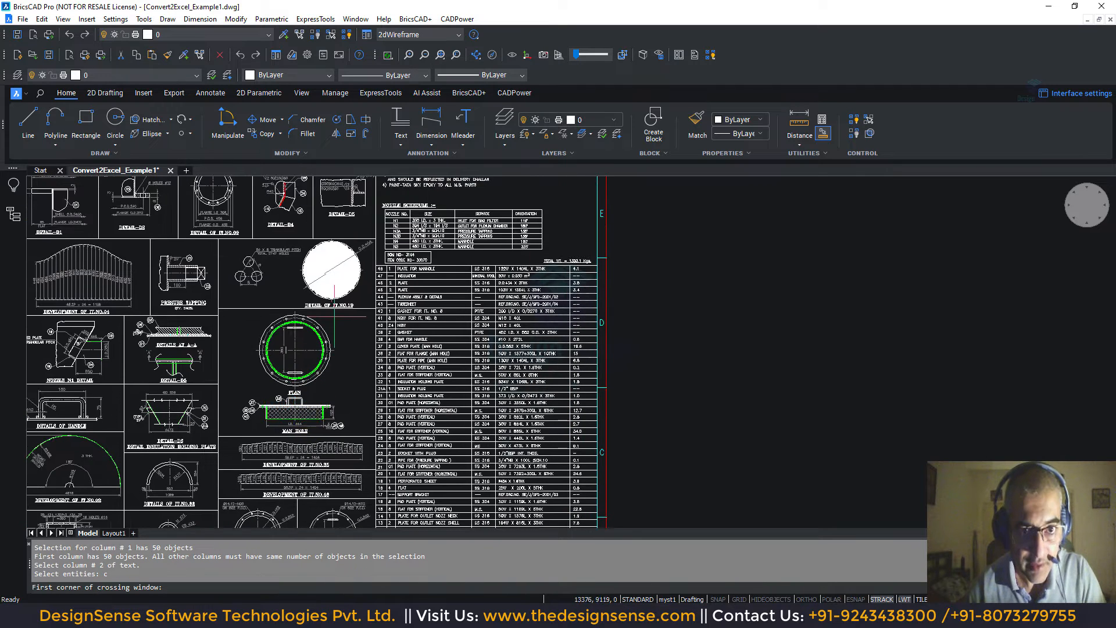
pyautogui.click(388, 269)
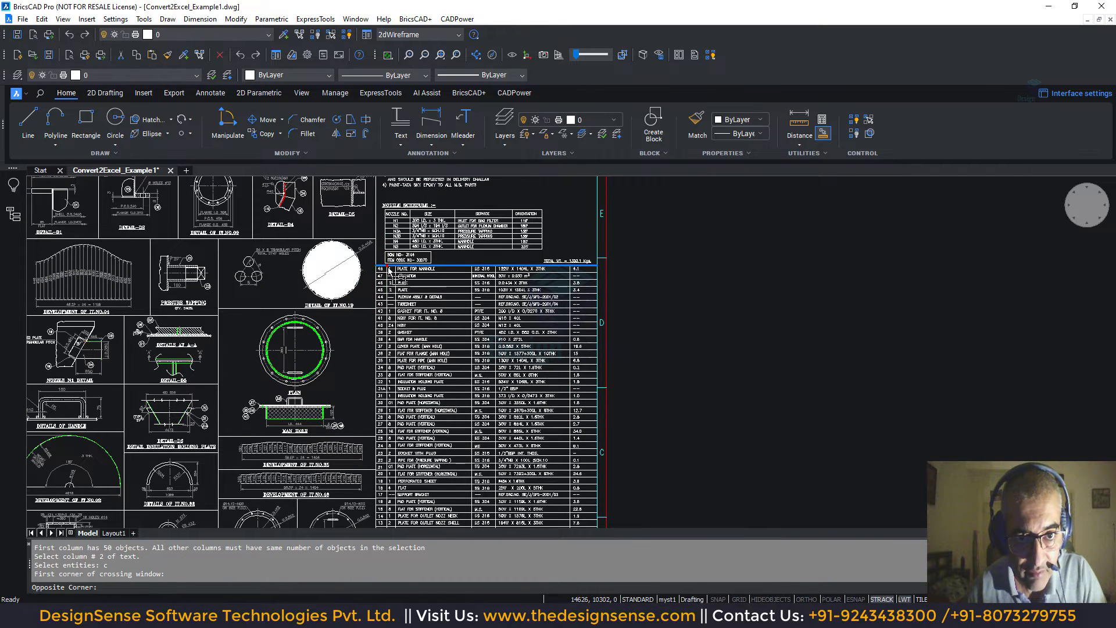
pyautogui.scroll(-2, 395, 367)
pyautogui.moveTo(394, 442); pyautogui.dragTo(385, 298, button='middle')
pyautogui.click(385, 396)
pyautogui.press('Return')
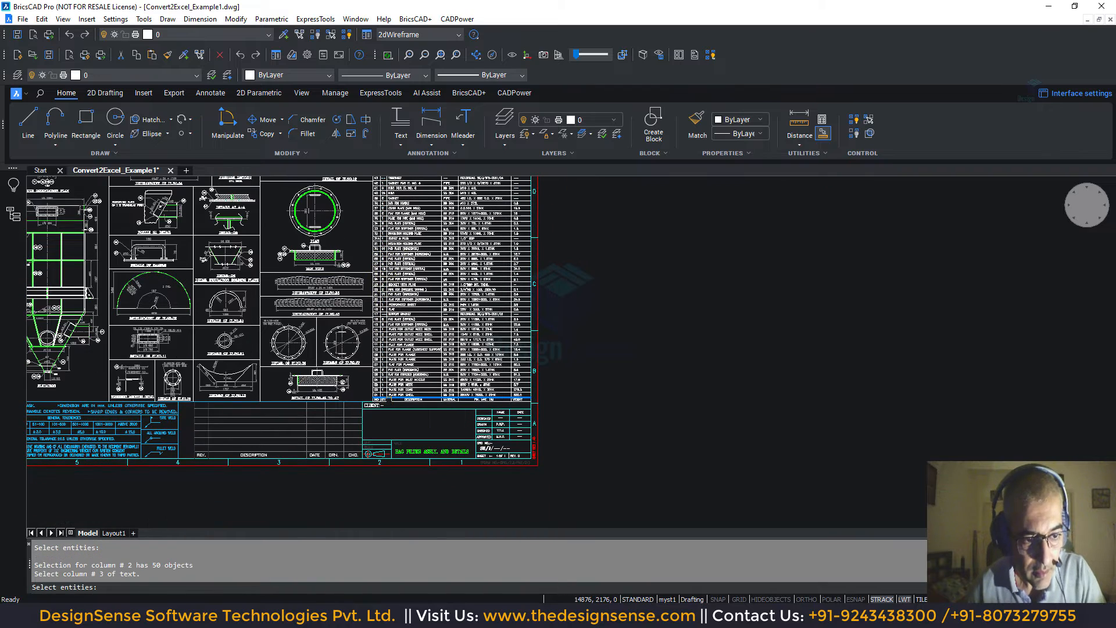
# - Select the description texts from item 48's row down to DESCRIPTION with a crossing window and accept them as column 3
pyautogui.scroll(-2, 391, 404)
pyautogui.moveTo(394, 256); pyautogui.dragTo(395, 326, button='middle')
pyautogui.scroll(4, 395, 326)
pyautogui.write('c')
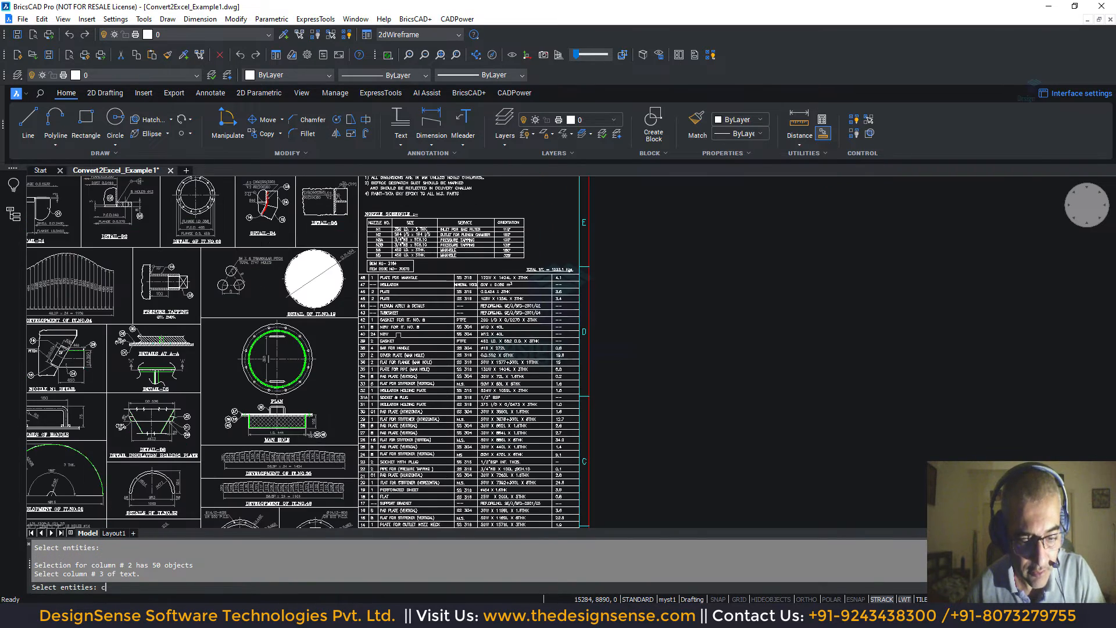
pyautogui.press('Return')
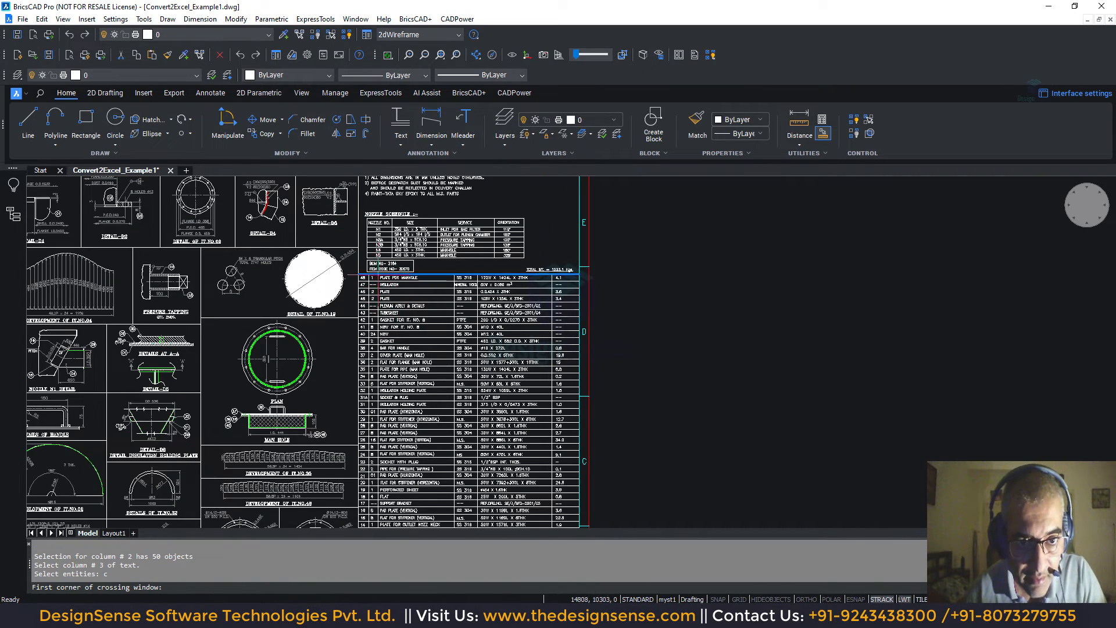
pyautogui.click(359, 274)
pyautogui.scroll(-2, 418, 446)
pyautogui.click(418, 446)
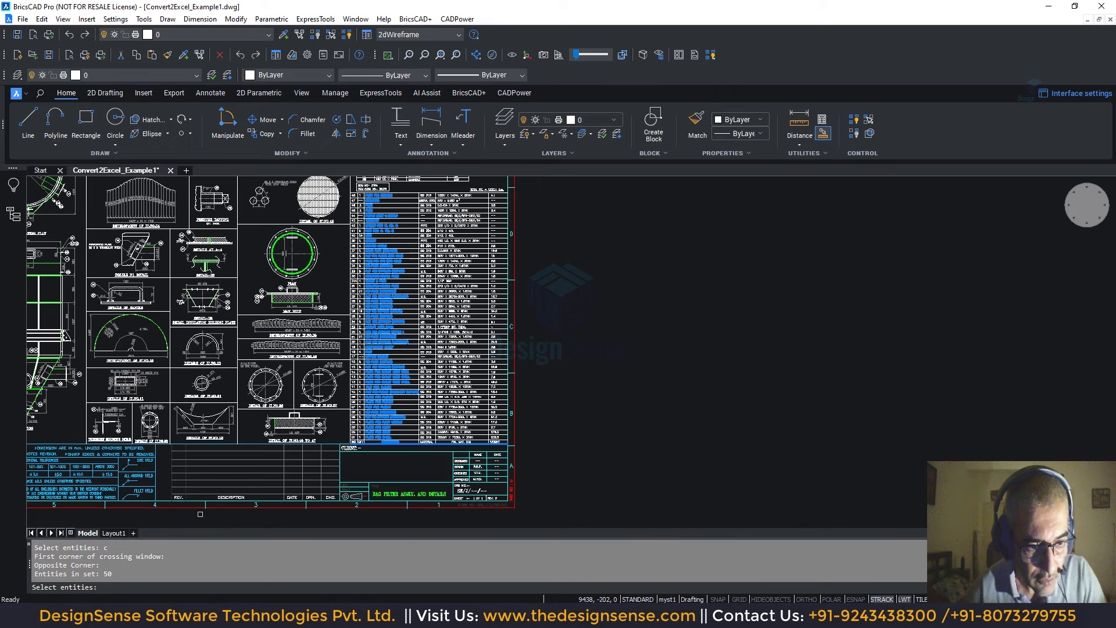
pyautogui.press('Return')
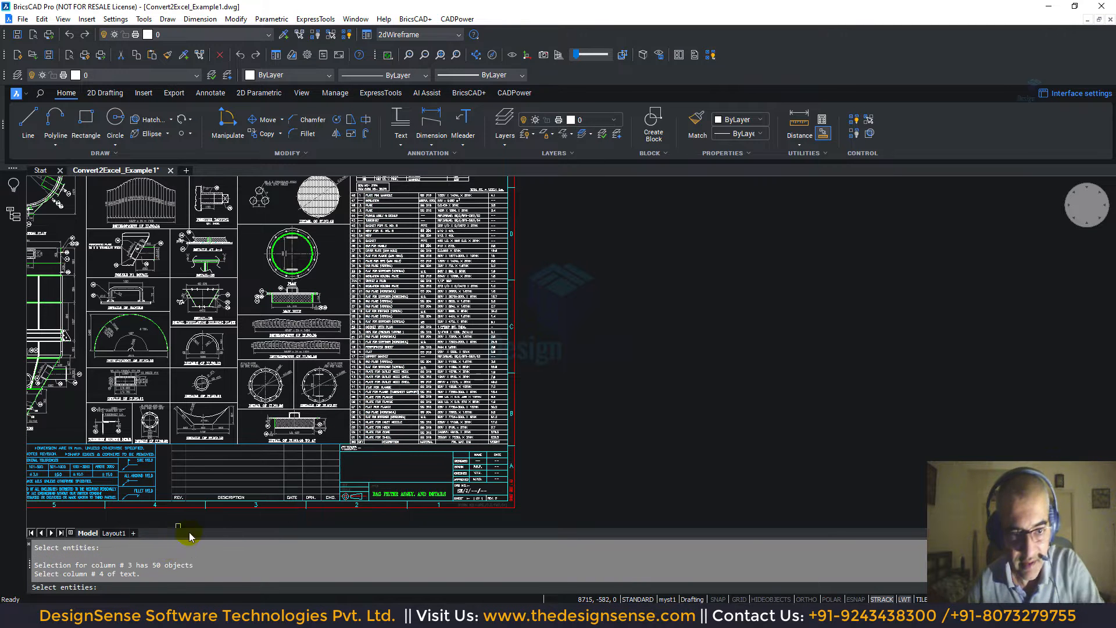
# - Select the material texts from item 48's row down to MATERIAL with a crossing window and accept them as column 4
pyautogui.scroll(2, 407, 282)
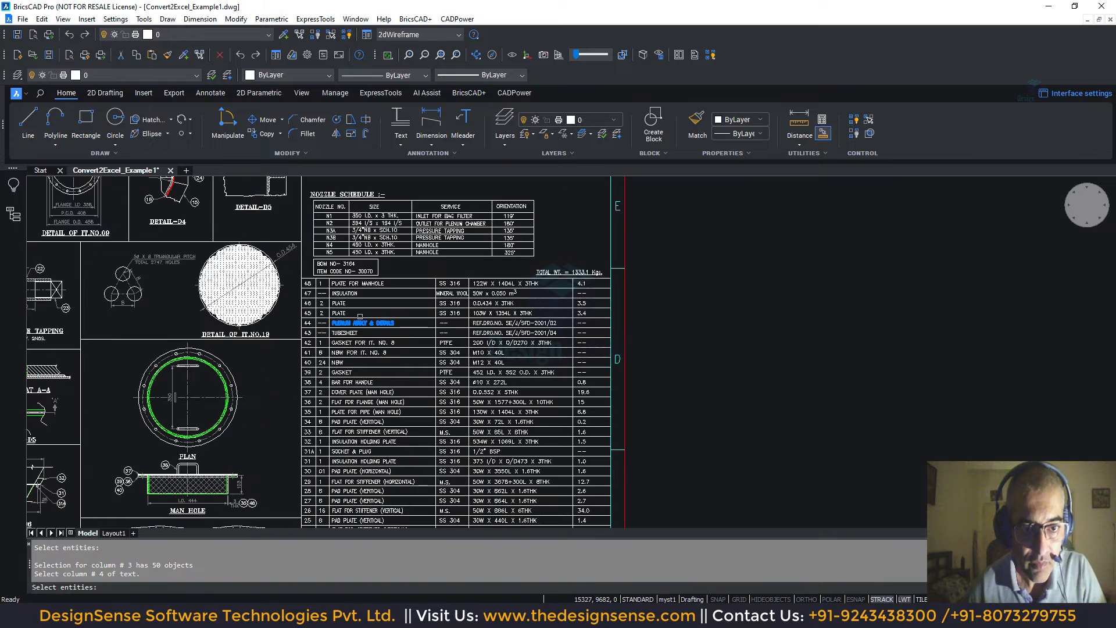
pyautogui.write('c')
pyautogui.press('Return')
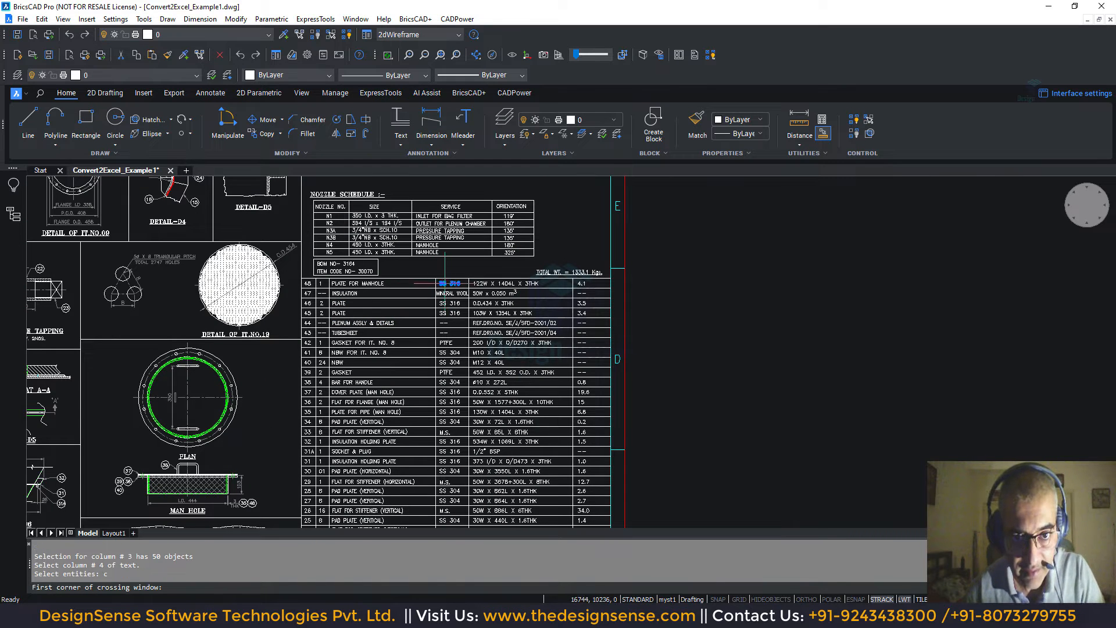
pyautogui.click(437, 279)
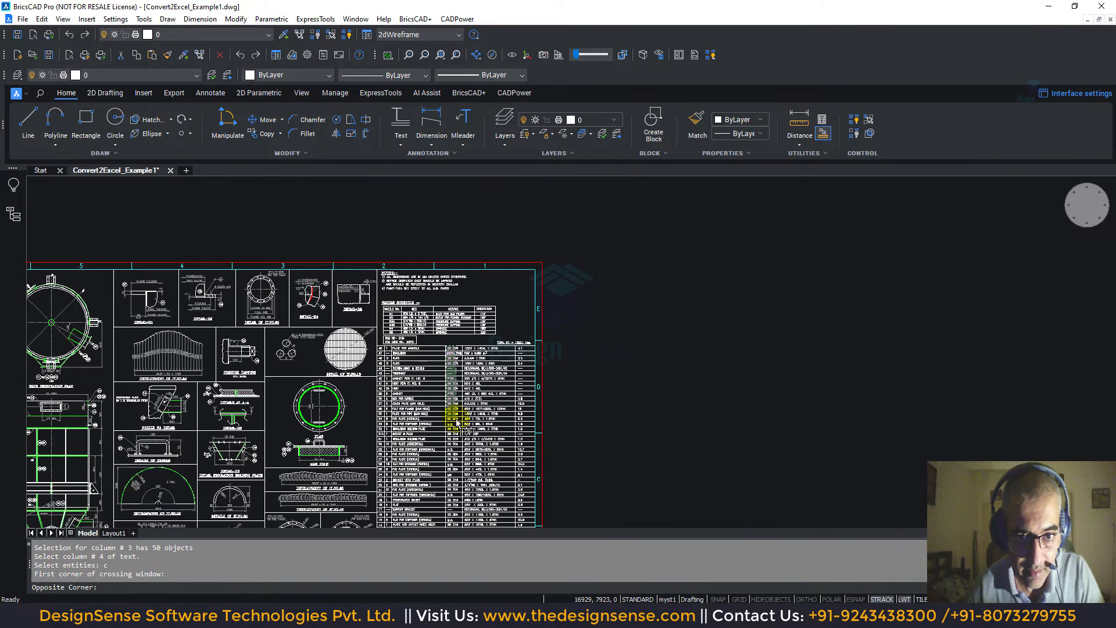
pyautogui.scroll(-2, 453, 418)
pyautogui.moveTo(448, 415); pyautogui.dragTo(433, 258, button='middle')
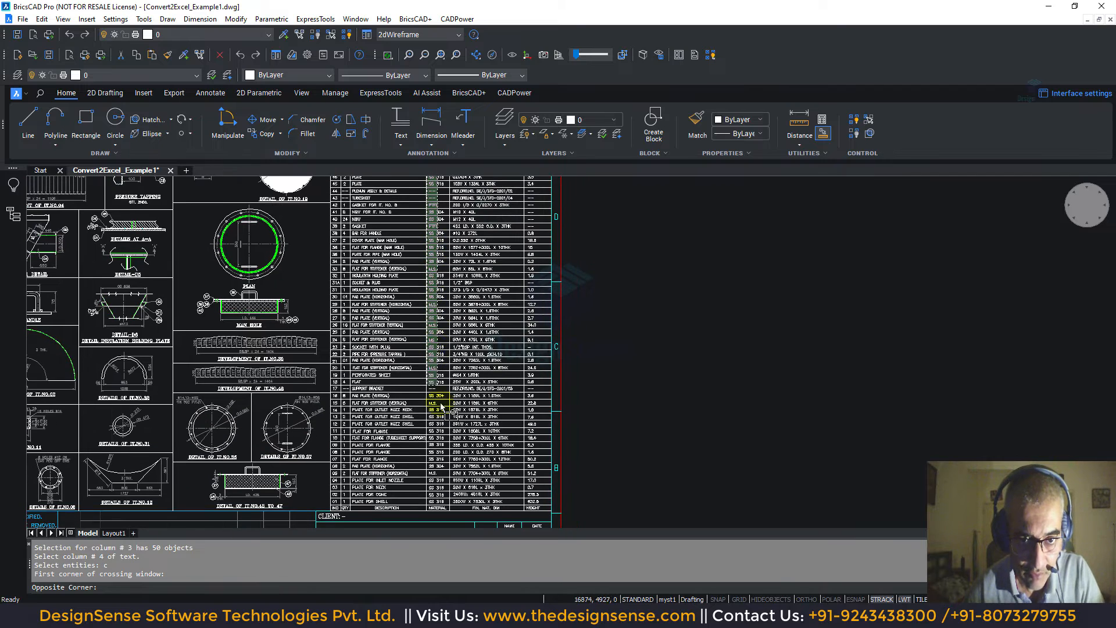
pyautogui.click(449, 513)
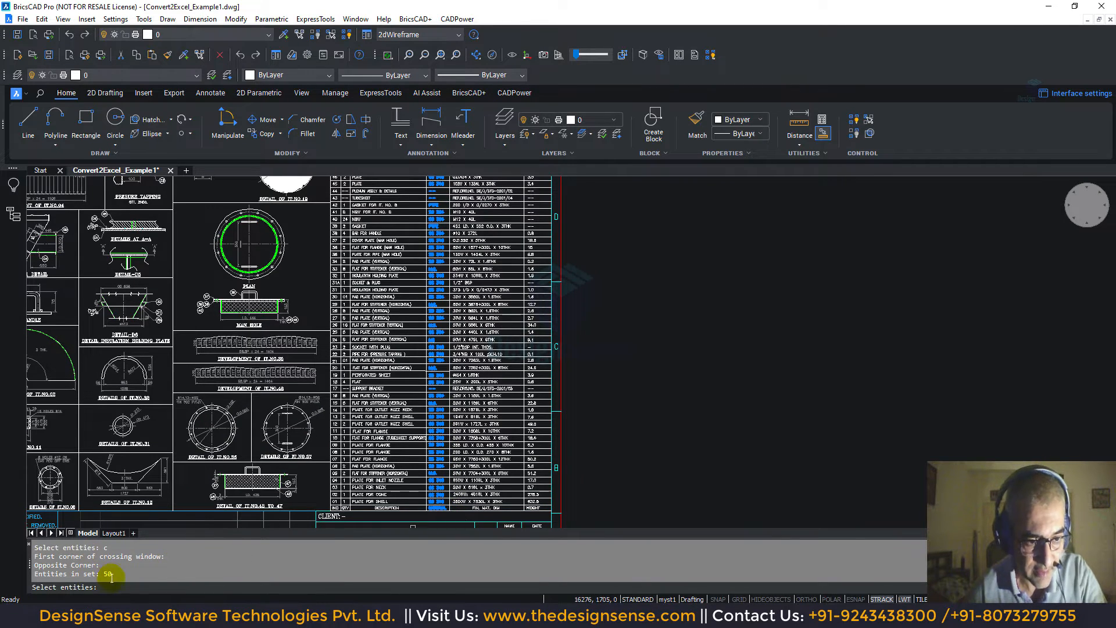
pyautogui.press('Return')
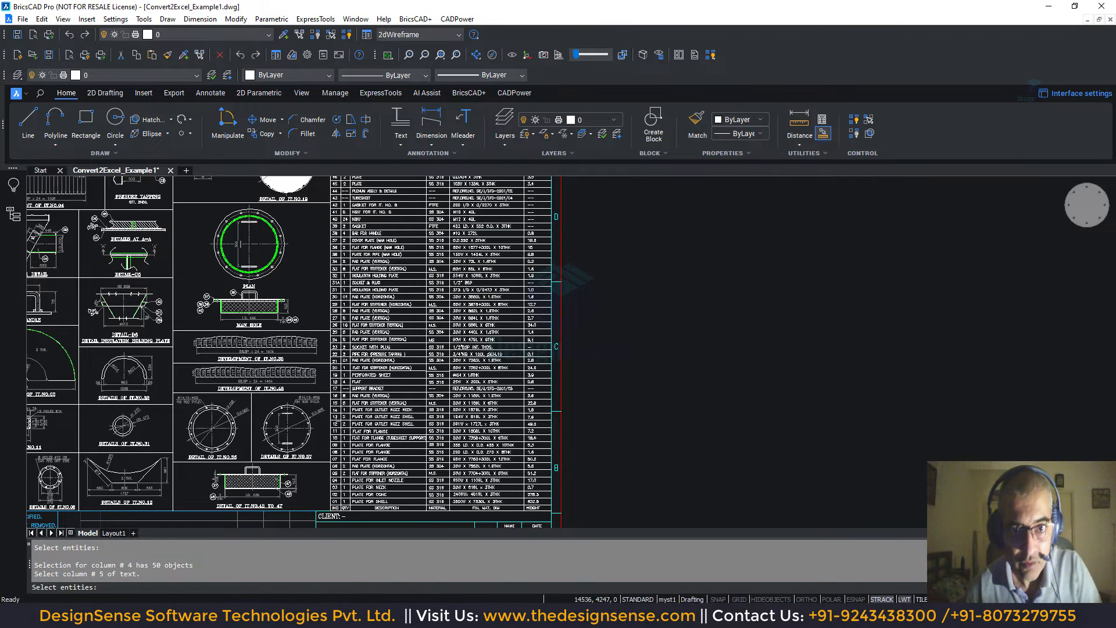
# - Try to select the material dimension texts from item 48's row down to the header with a crossing window as column 5
pyautogui.scroll(-2, 276, 524)
pyautogui.press('Return')
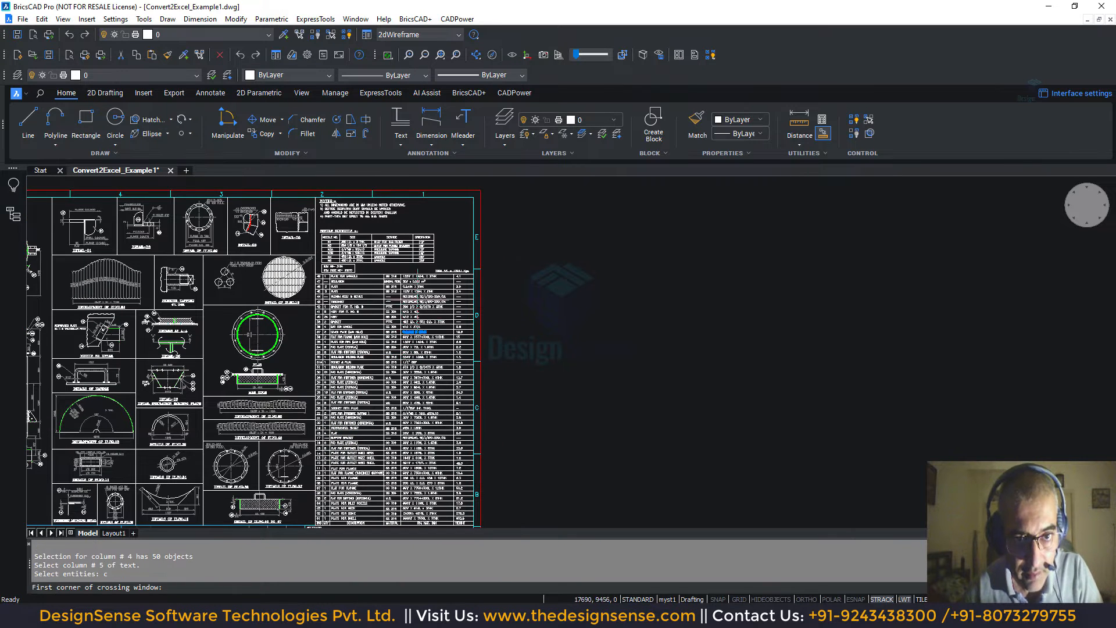
pyautogui.click(419, 274)
pyautogui.moveTo(436, 526); pyautogui.dragTo(429, 433, button='middle')
pyautogui.click(430, 433)
pyautogui.press('Return')
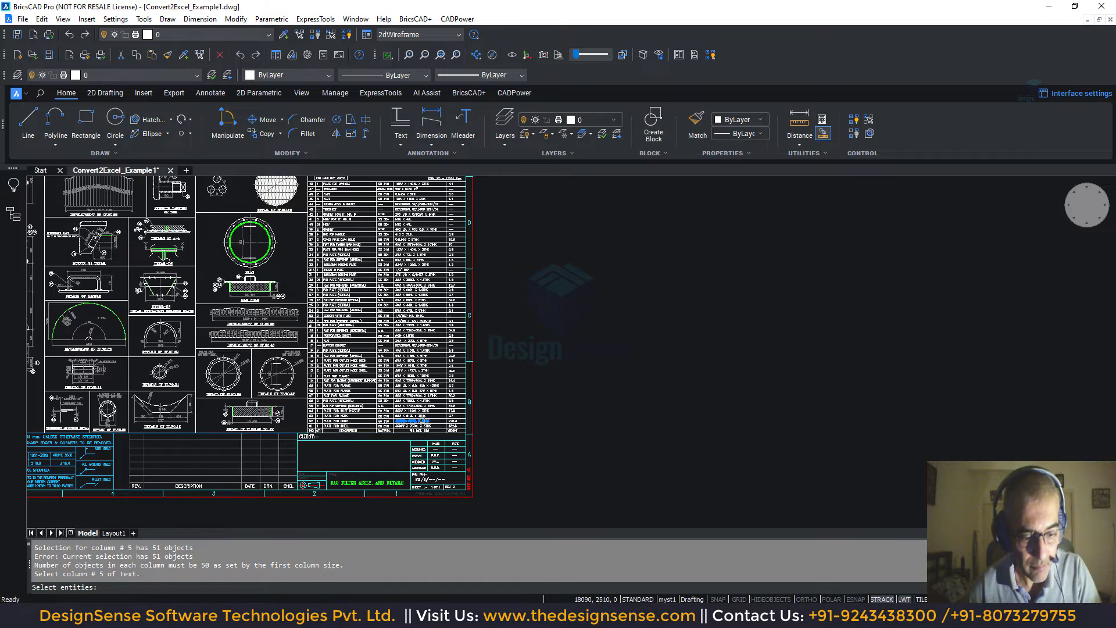
# - Select the weight texts from item 48's row down to WEIGHT with a crossing window for columns 5 and 6, completing the CSV export
pyautogui.write('c')
pyautogui.press('Return')
pyautogui.scroll(3, 422, 418)
pyautogui.click(419, 294)
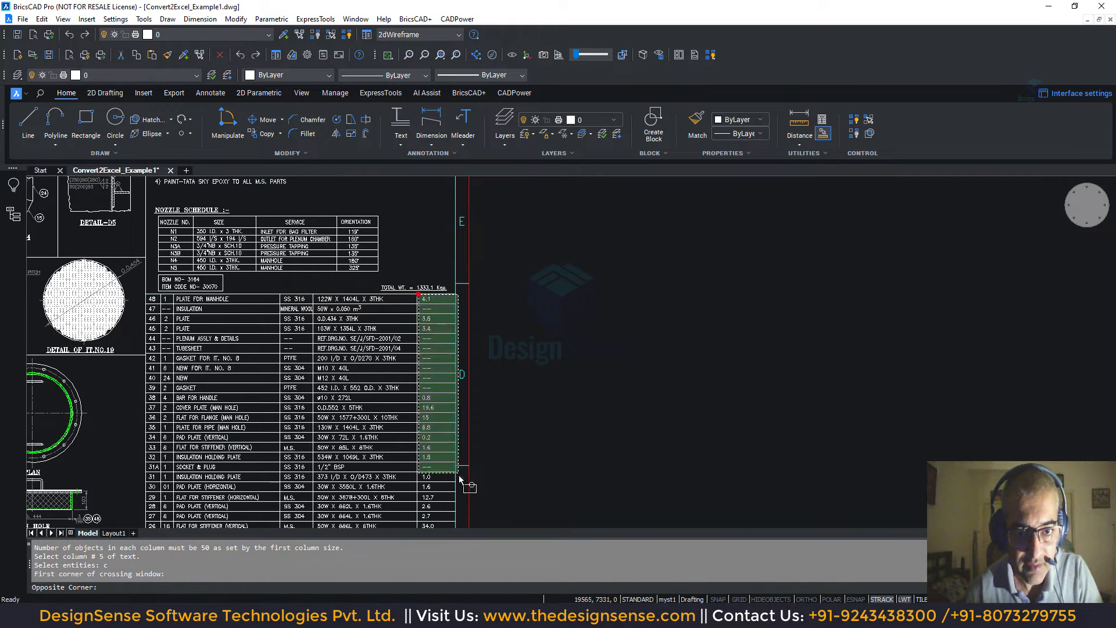
pyautogui.moveTo(461, 481); pyautogui.dragTo(416, 306, button='middle')
pyautogui.moveTo(393, 523); pyautogui.dragTo(408, 391, button='middle')
pyautogui.scroll(-2, 409, 391)
pyautogui.click(384, 400)
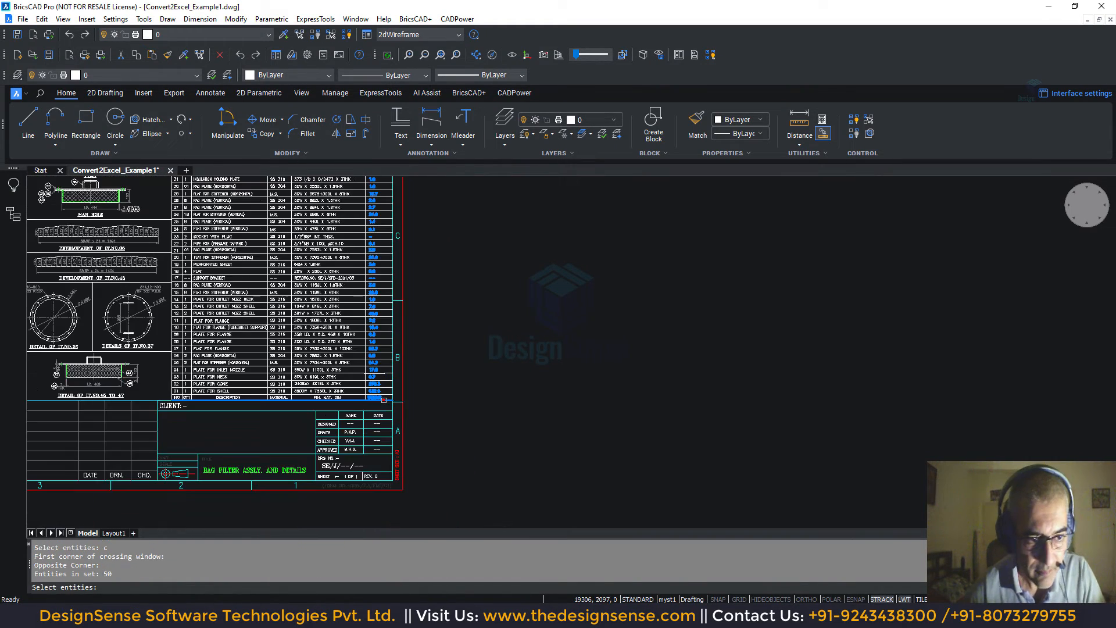
pyautogui.press('Return')
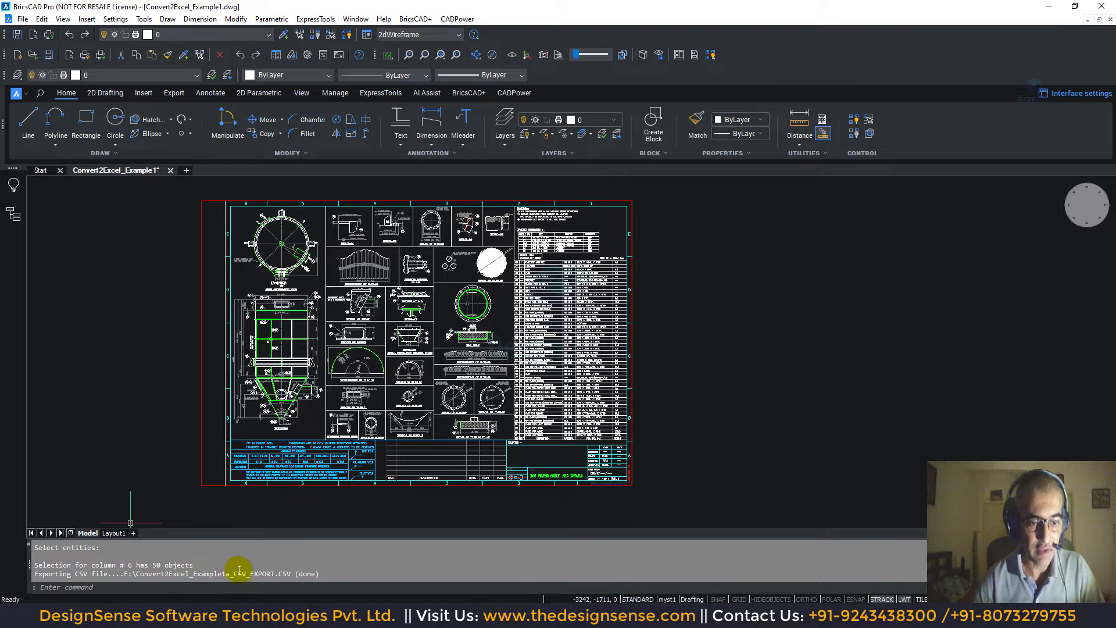
# - Switch to Total Commander and open Convert2Excel_Example1a_CSV_EXPORT.CSV from drive F in Excel, declining the leading-zero conversion
pyautogui.hotkey('alt', 'Tab')
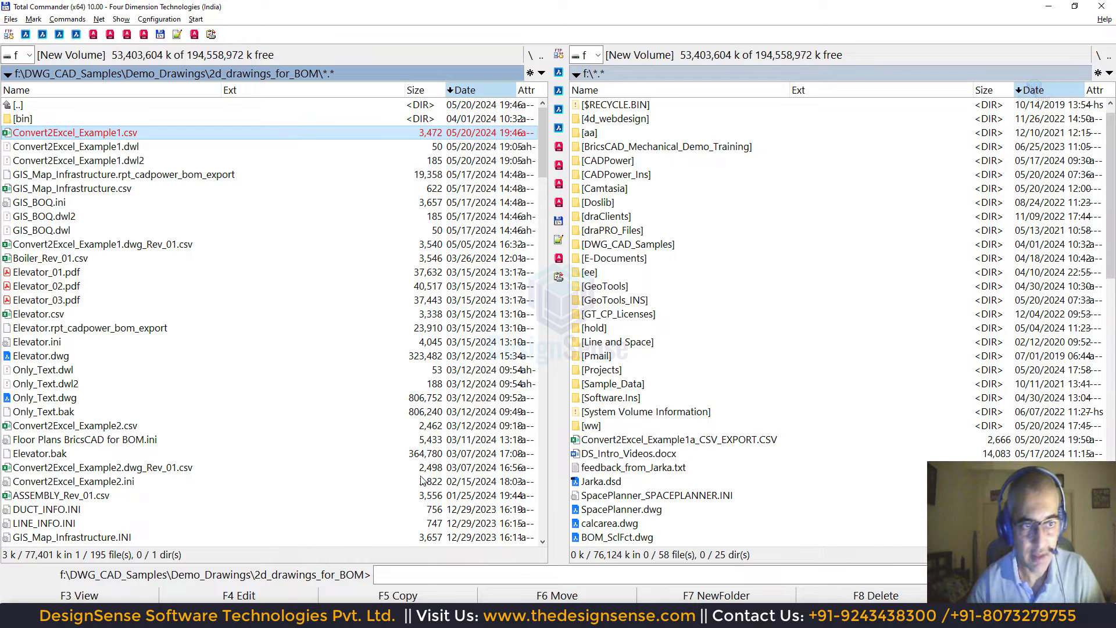
pyautogui.click(665, 301)
pyautogui.click(654, 441)
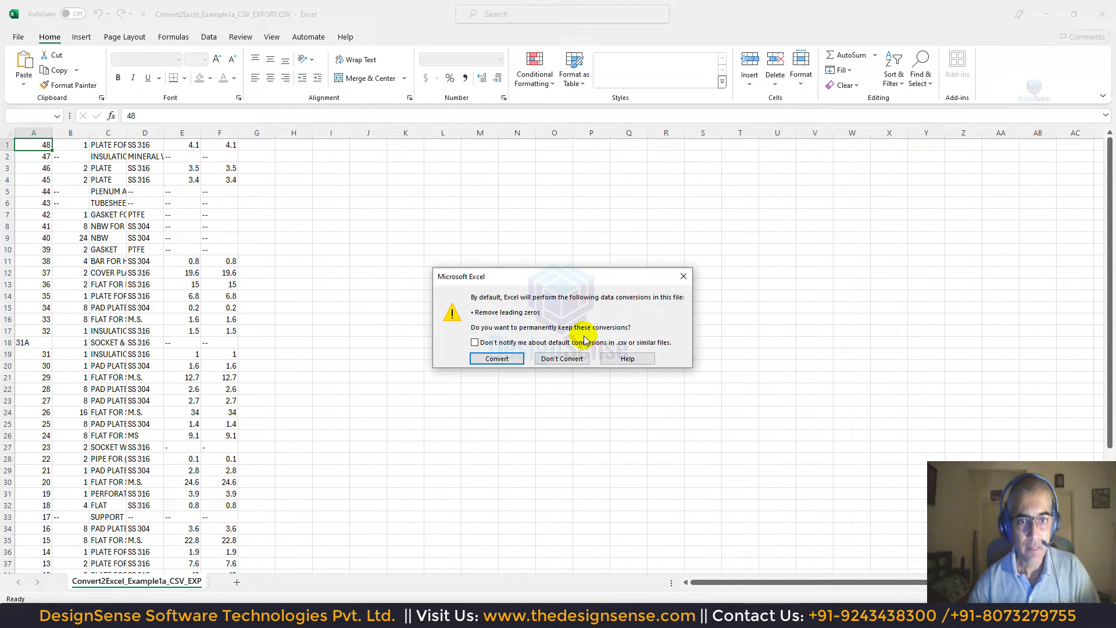
pyautogui.click(561, 358)
# - Center the contents of the whole sheet and widen all columns to check the exported bill of materials
pyautogui.hotkey('ctrl', 'a')
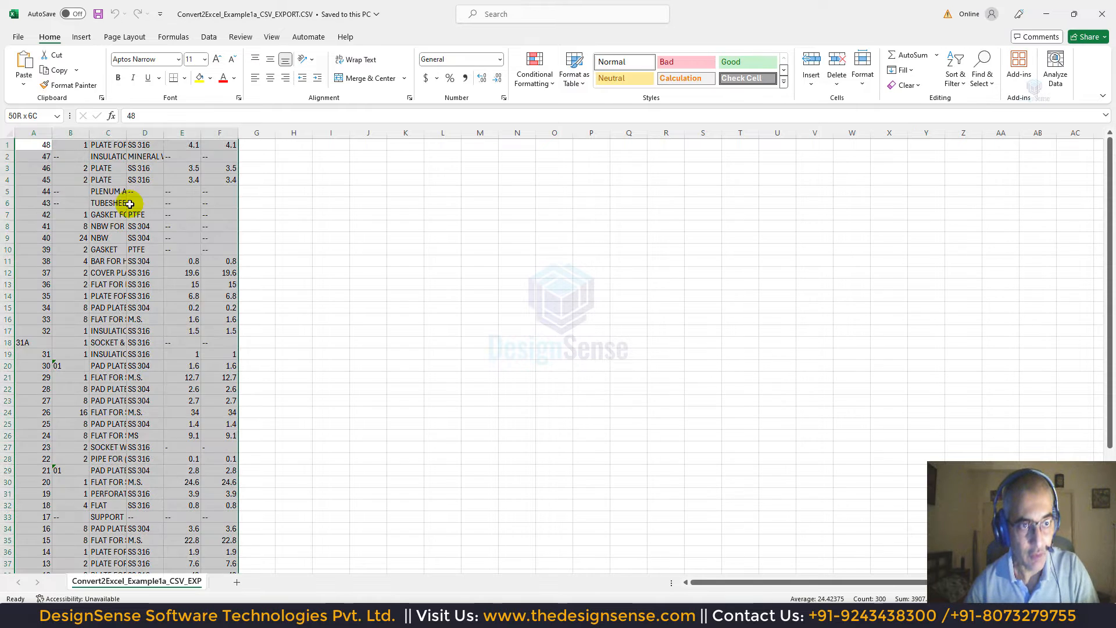
pyautogui.hotkey('ctrl', 'a')
pyautogui.scroll(-4, 130, 169)
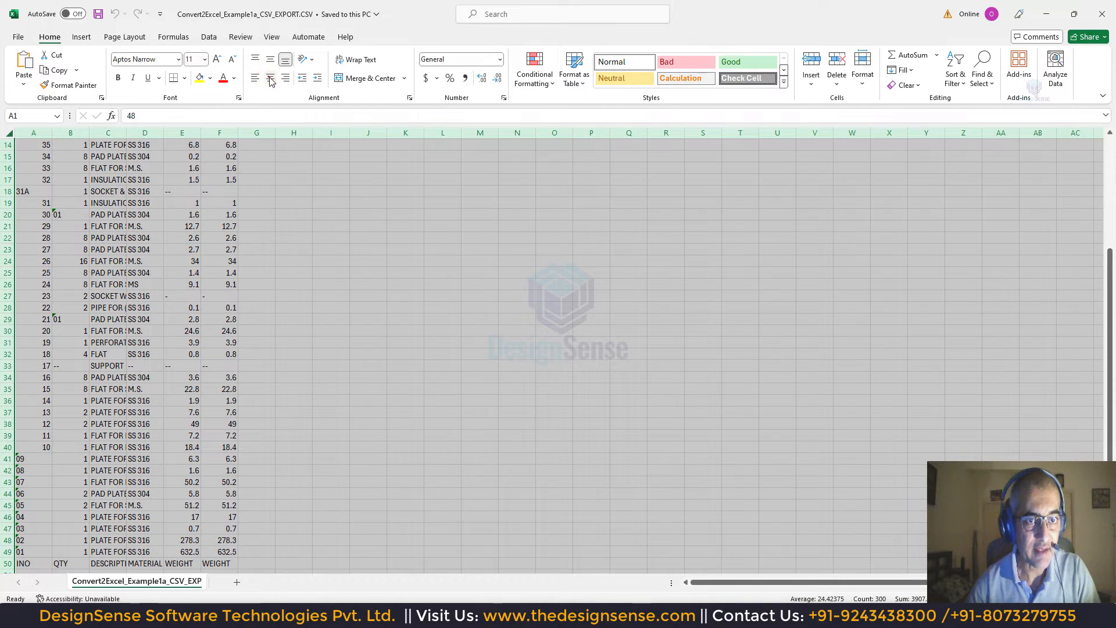
pyautogui.click(269, 78)
pyautogui.hotkey('ctrl', 'Home')
pyautogui.moveTo(50, 128); pyautogui.dragTo(98, 130)
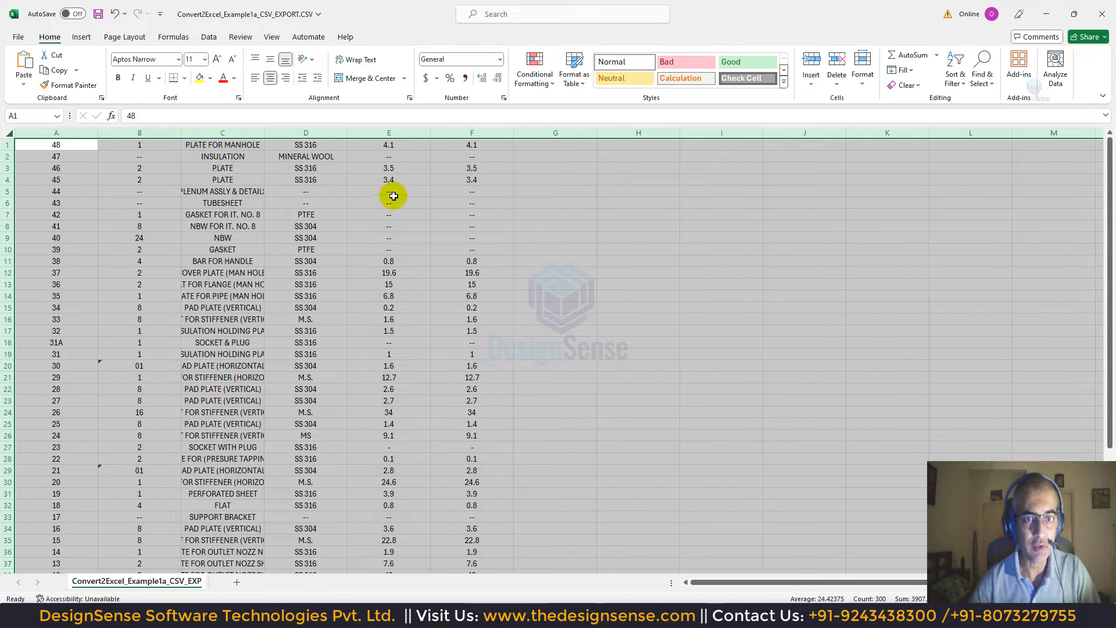
pyautogui.moveTo(1110, 154); pyautogui.dragTo(1111, 93)
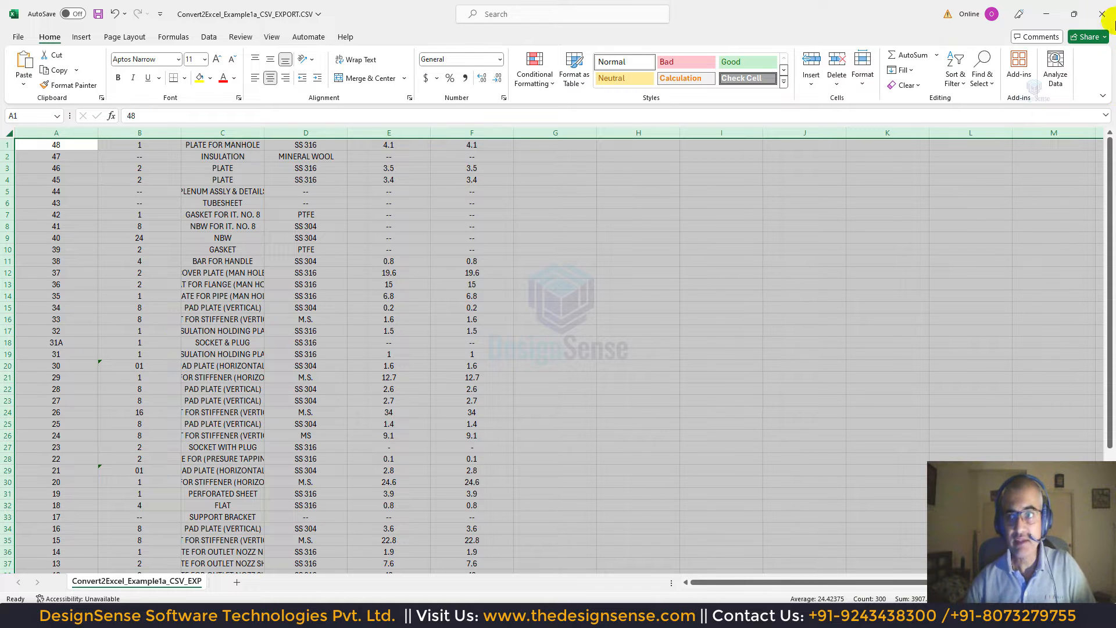
# - Close the exported CSV in Excel without saving the changes and switch back to BricsCAD
pyautogui.click(1106, 13)
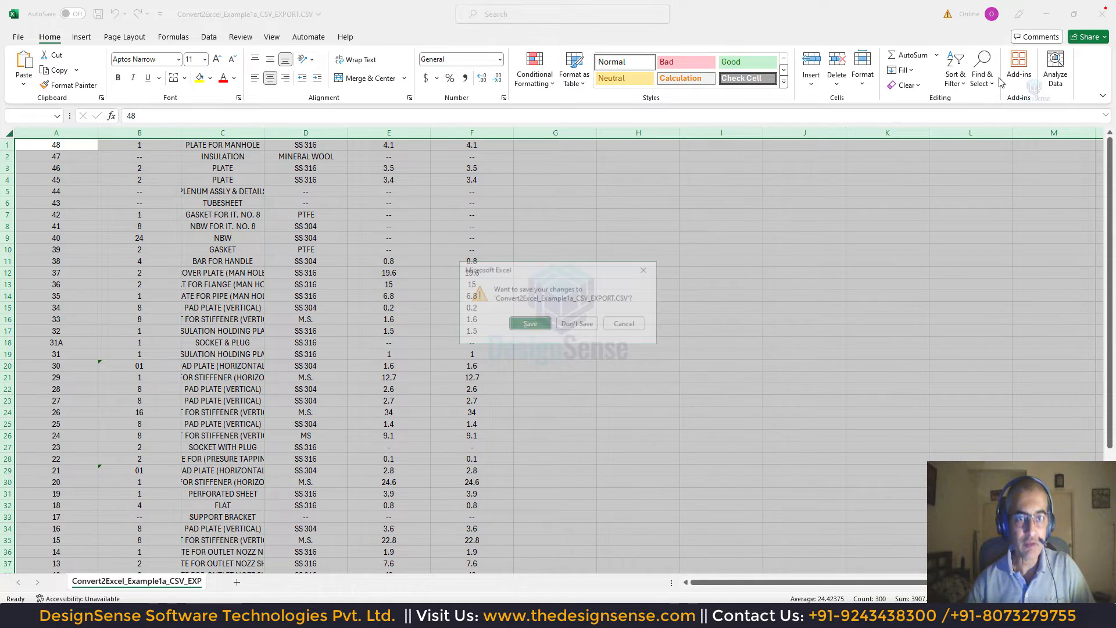
pyautogui.click(583, 325)
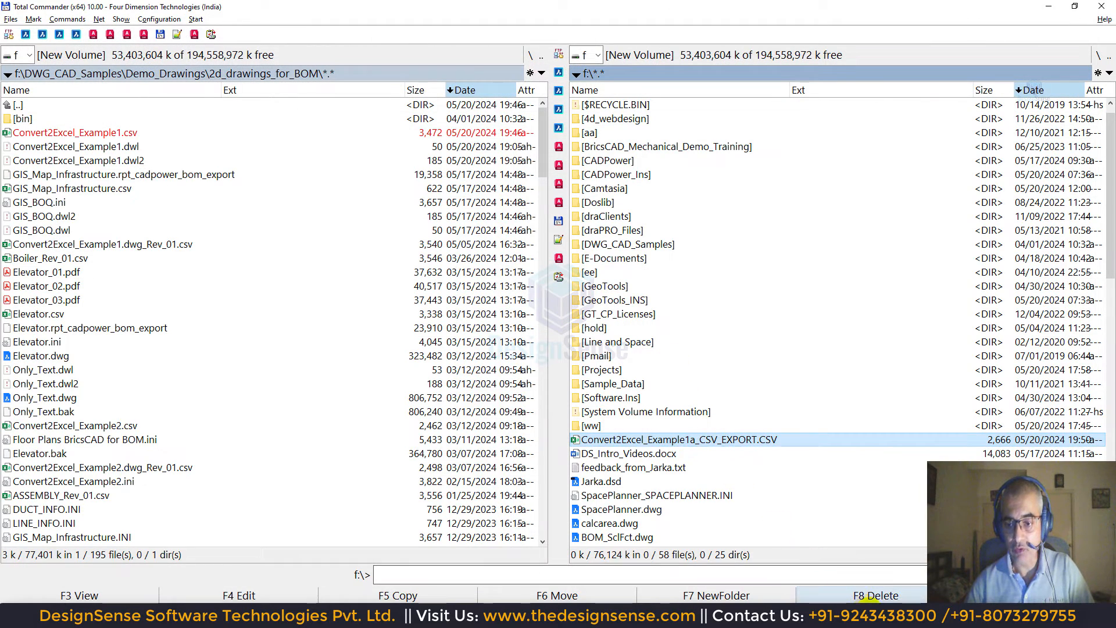
pyautogui.click(868, 618)
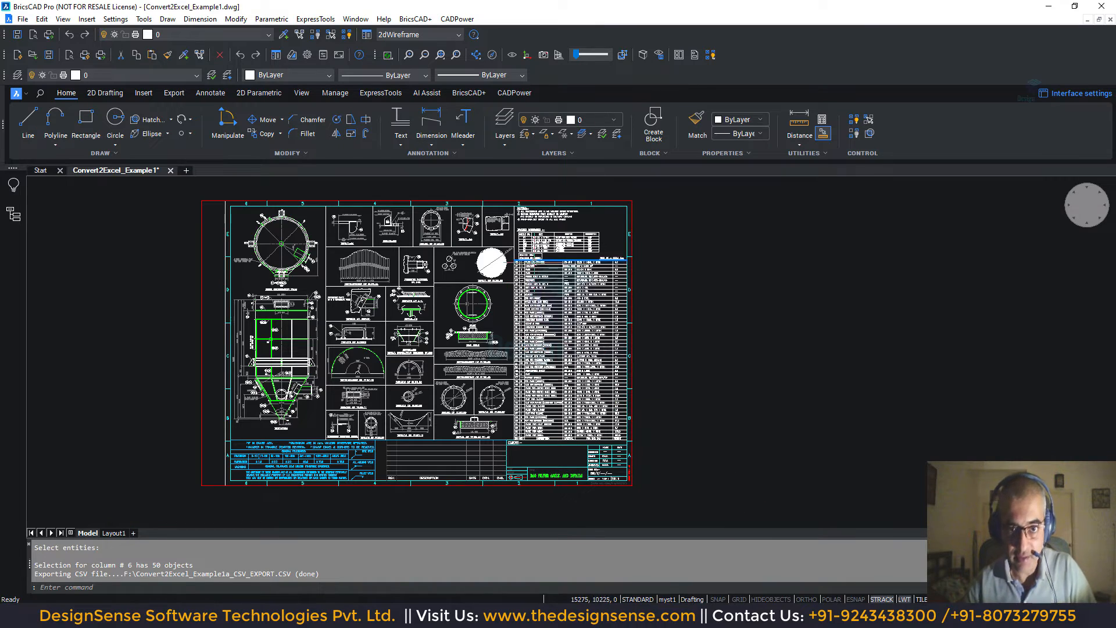
pyautogui.scroll(3, 549, 295)
pyautogui.scroll(-1, 549, 295)
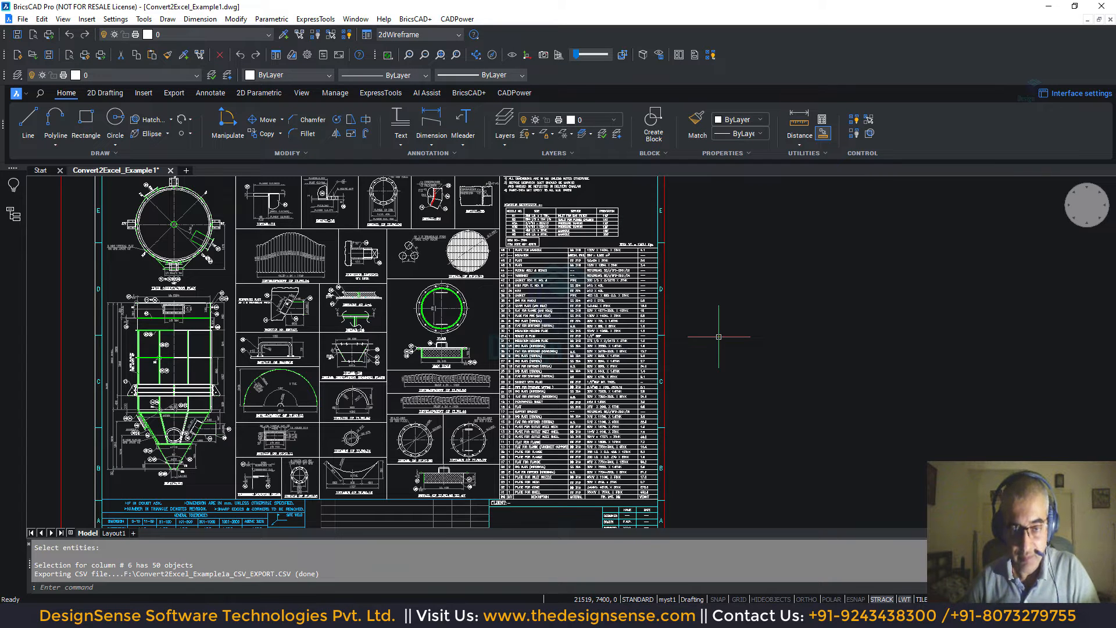
pyautogui.scroll(1, 538, 317)
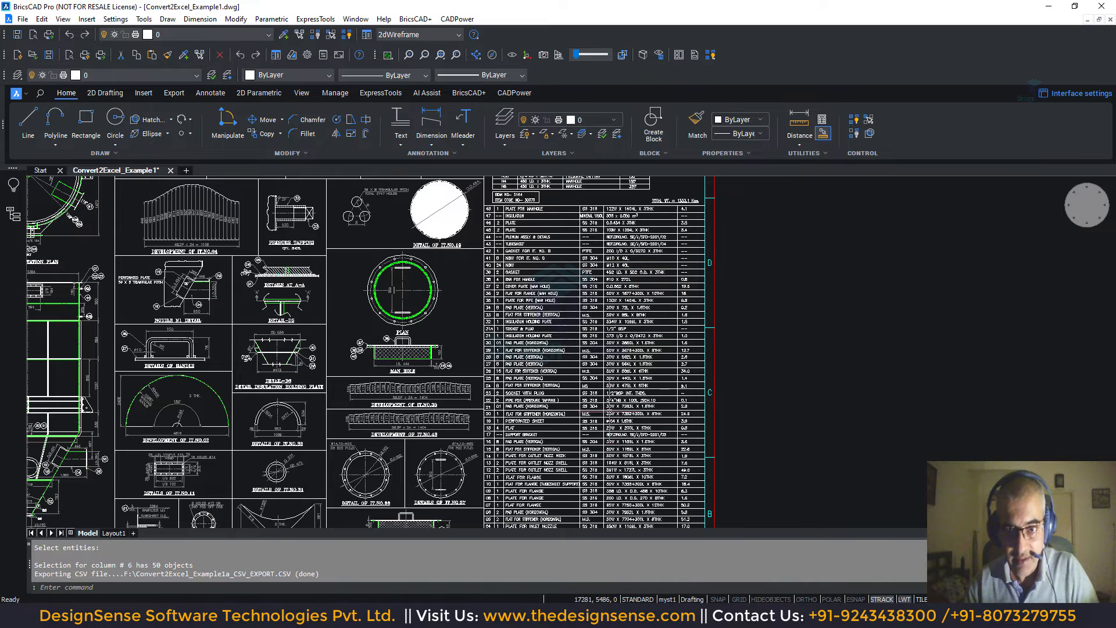
pyautogui.scroll(-1, 671, 384)
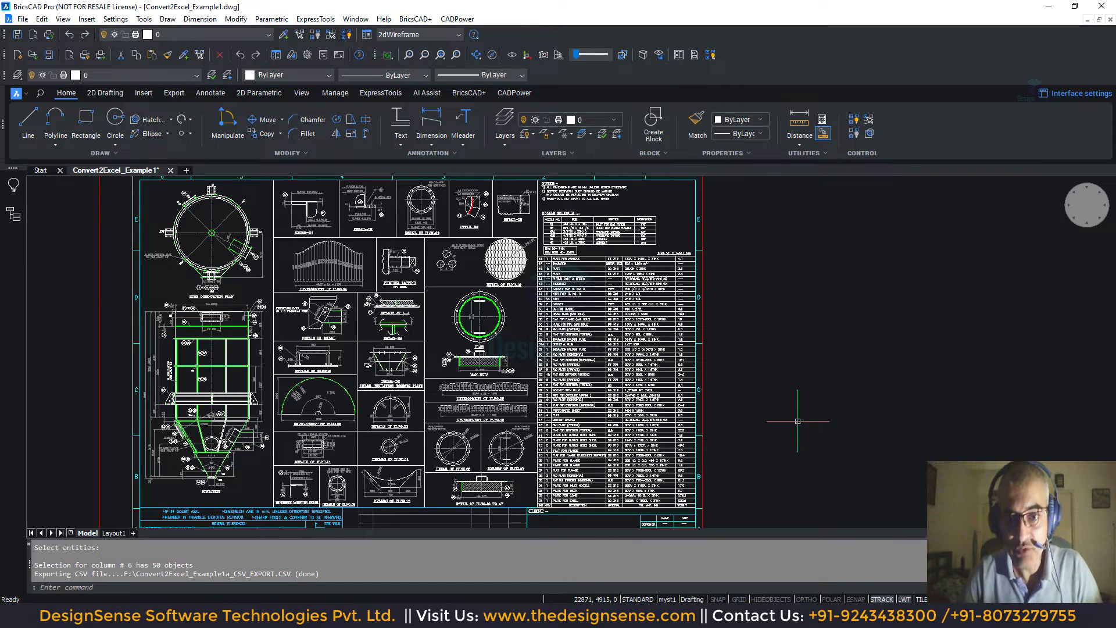
pyautogui.scroll(5, 605, 301)
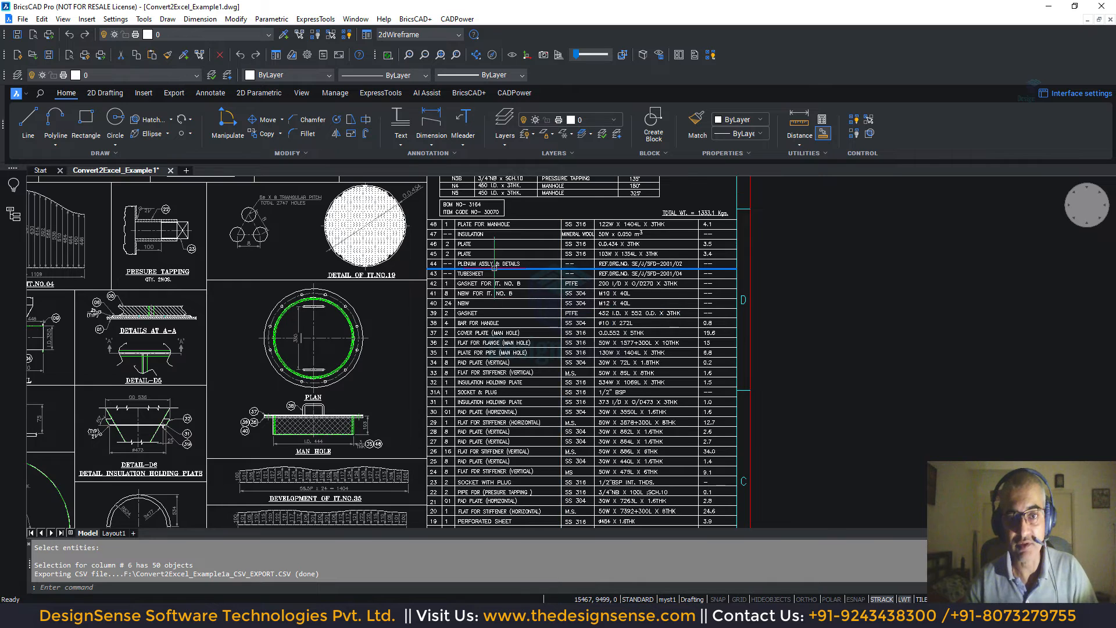
pyautogui.scroll(-4, 496, 266)
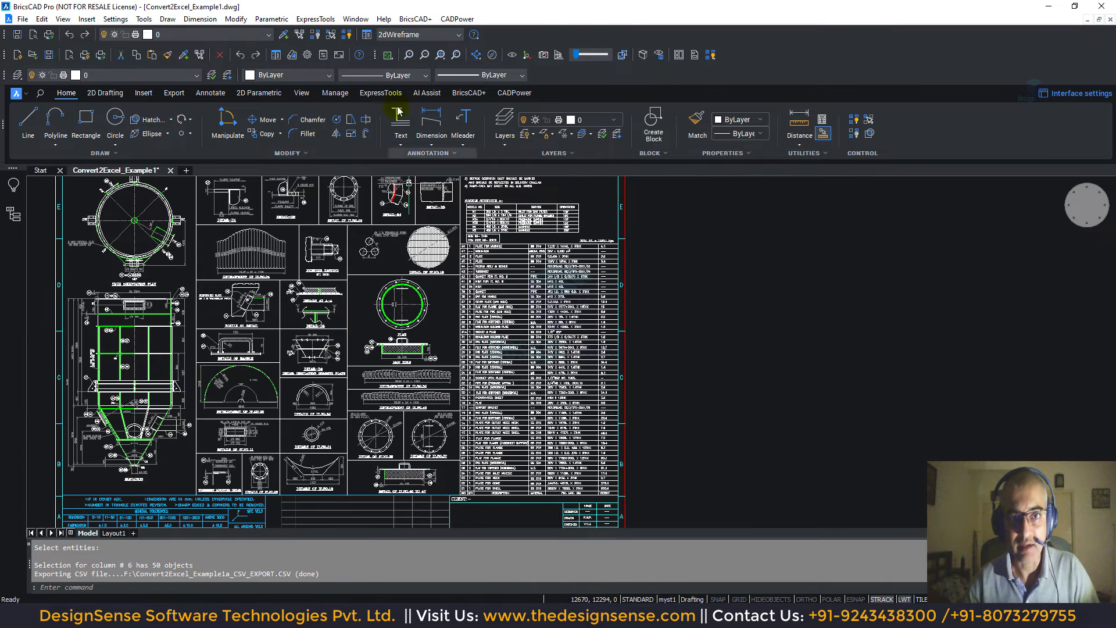
# - Open CADPower's export of text columns into CSV format to review its settings, and cancel it
pyautogui.click(446, 19)
pyautogui.moveTo(471, 49)
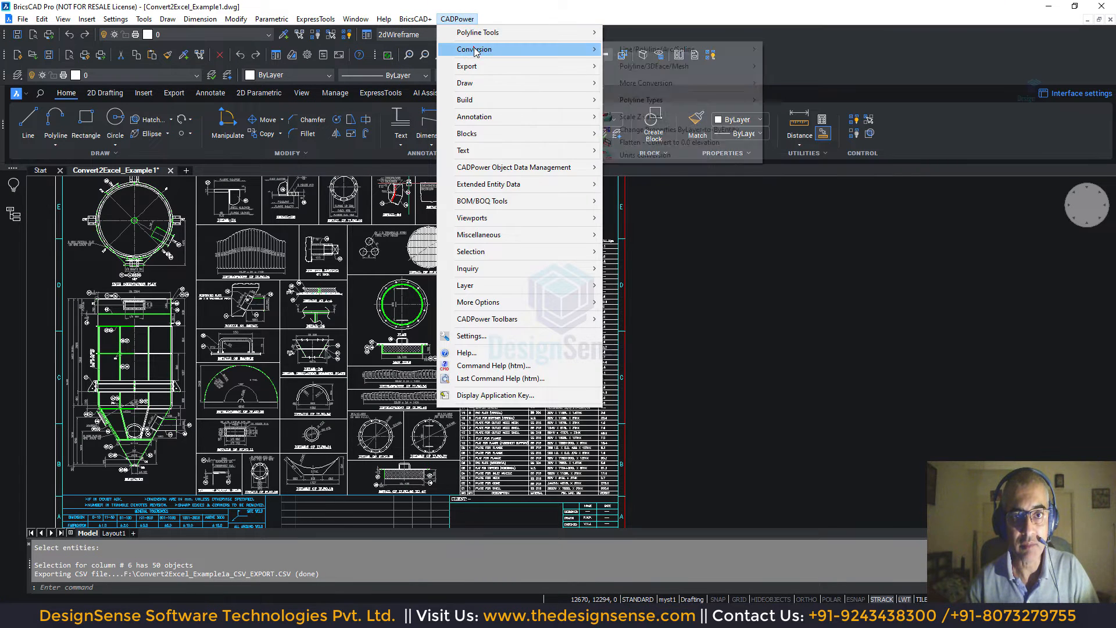
pyautogui.moveTo(498, 68)
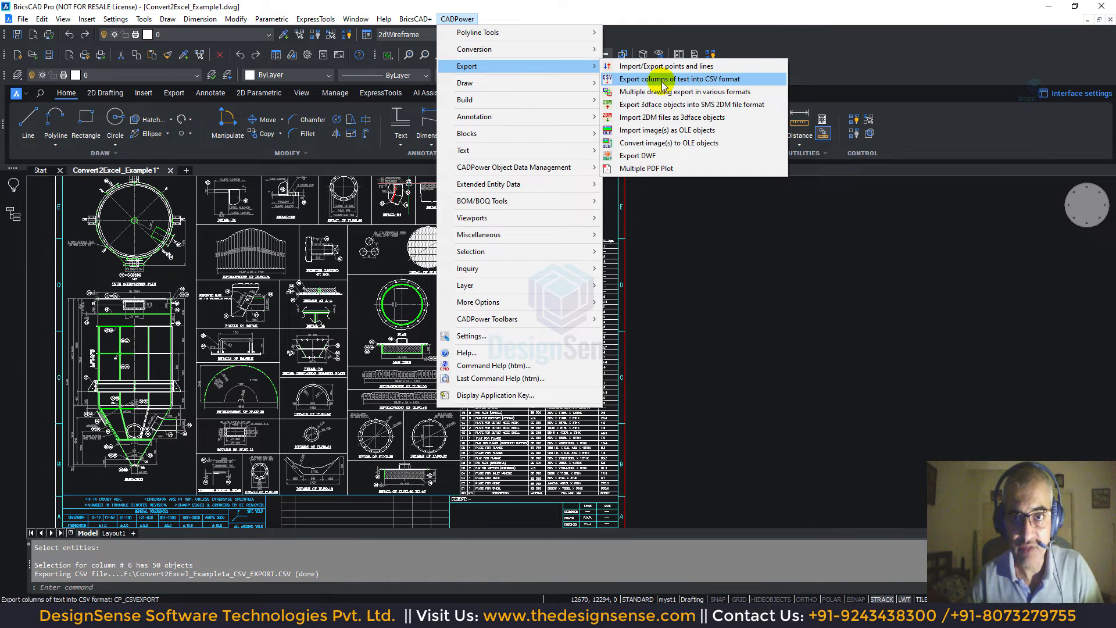
pyautogui.click(663, 82)
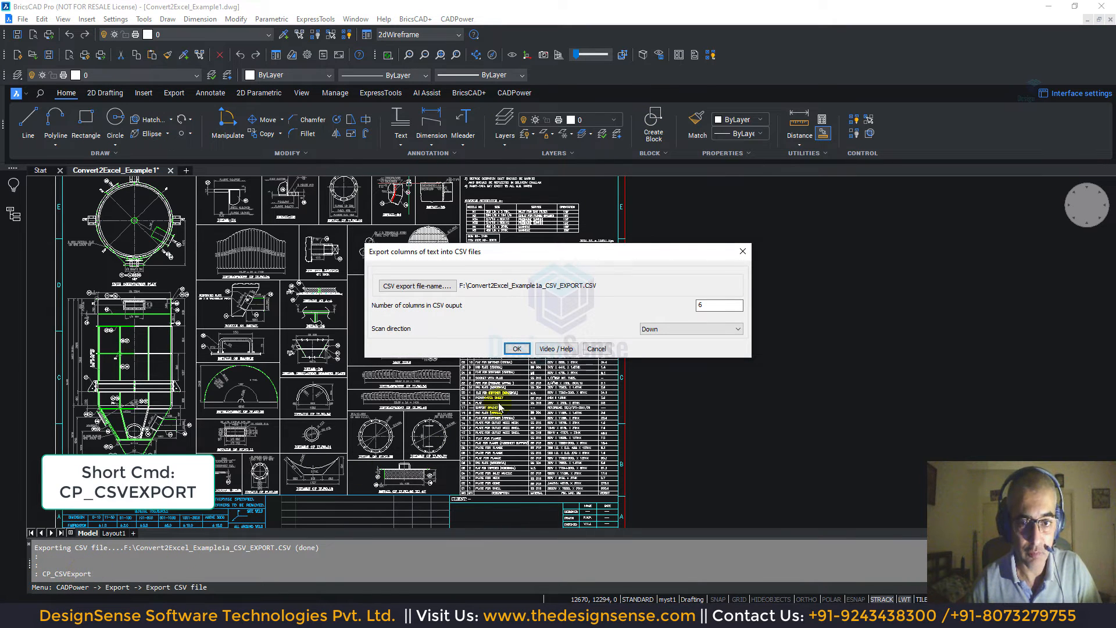
pyautogui.click(596, 349)
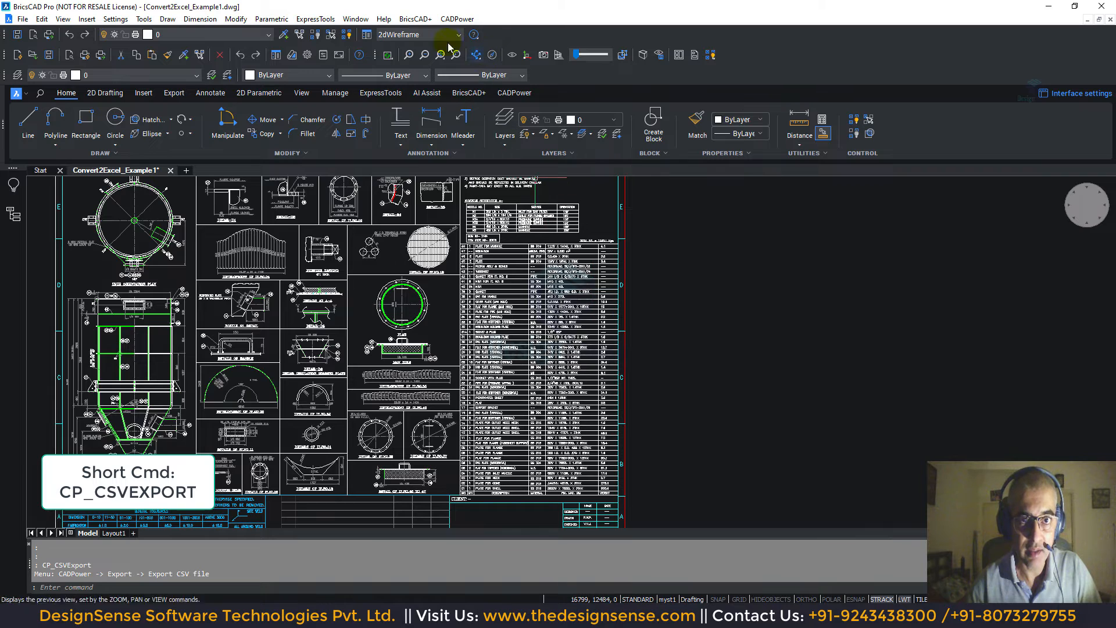
# - Start CADPower's conversion of a text table to Excel CSV data to show the command and its selection stage
pyautogui.click(457, 19)
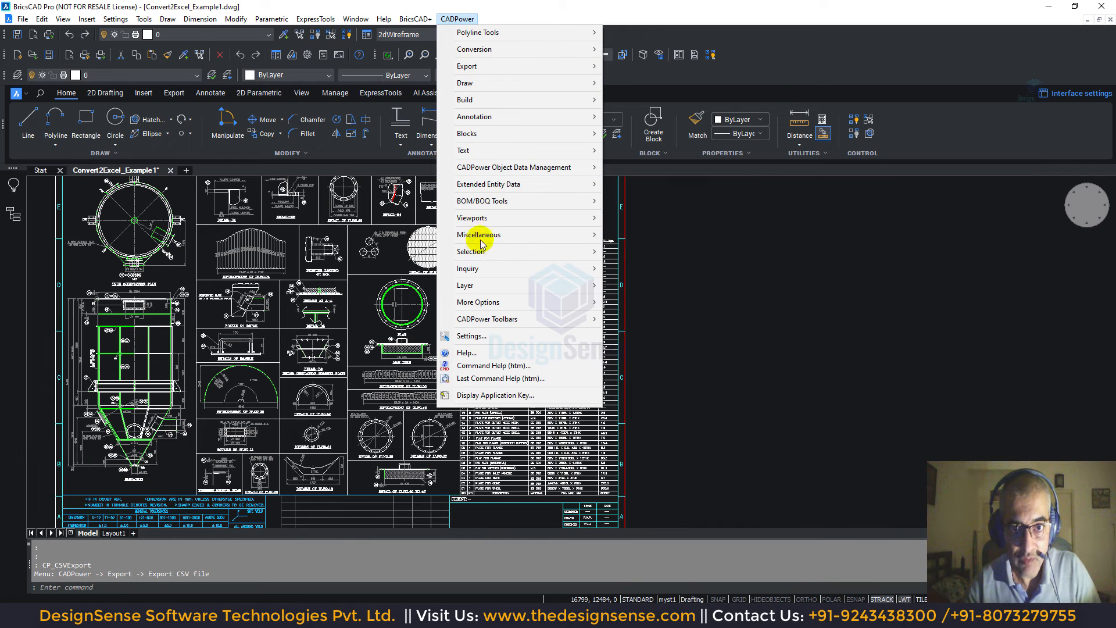
pyautogui.moveTo(490, 205)
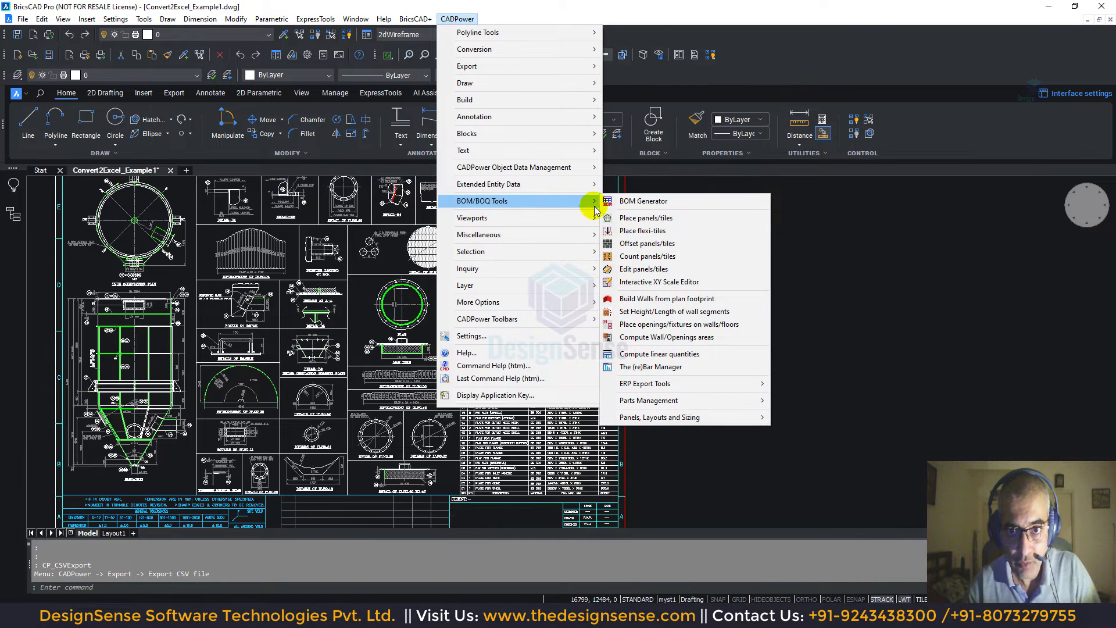
pyautogui.moveTo(667, 388)
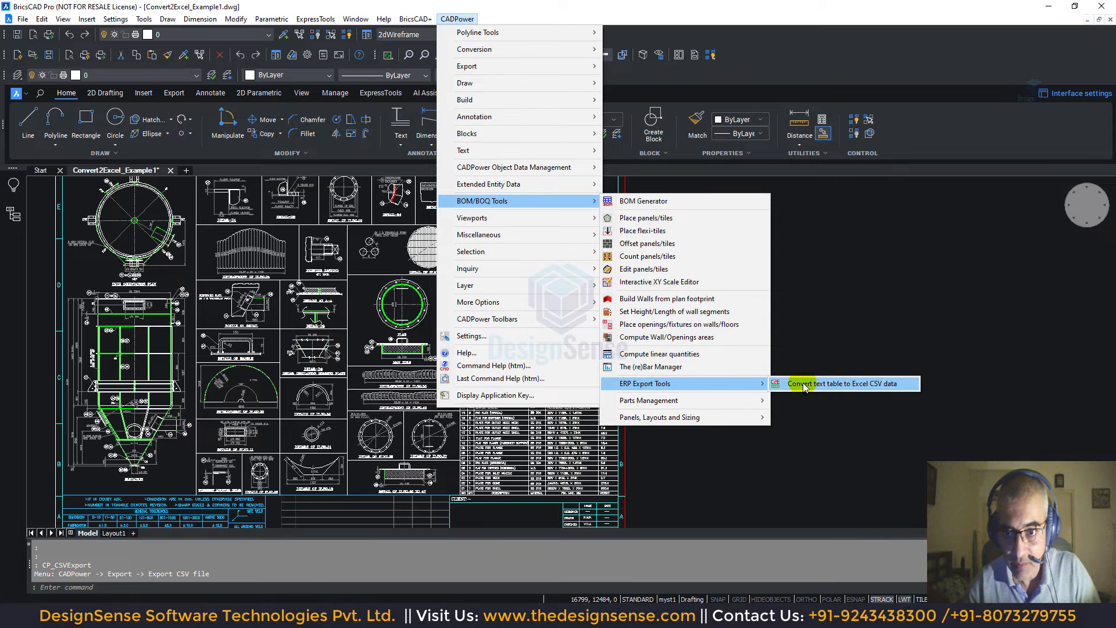
pyautogui.click(830, 385)
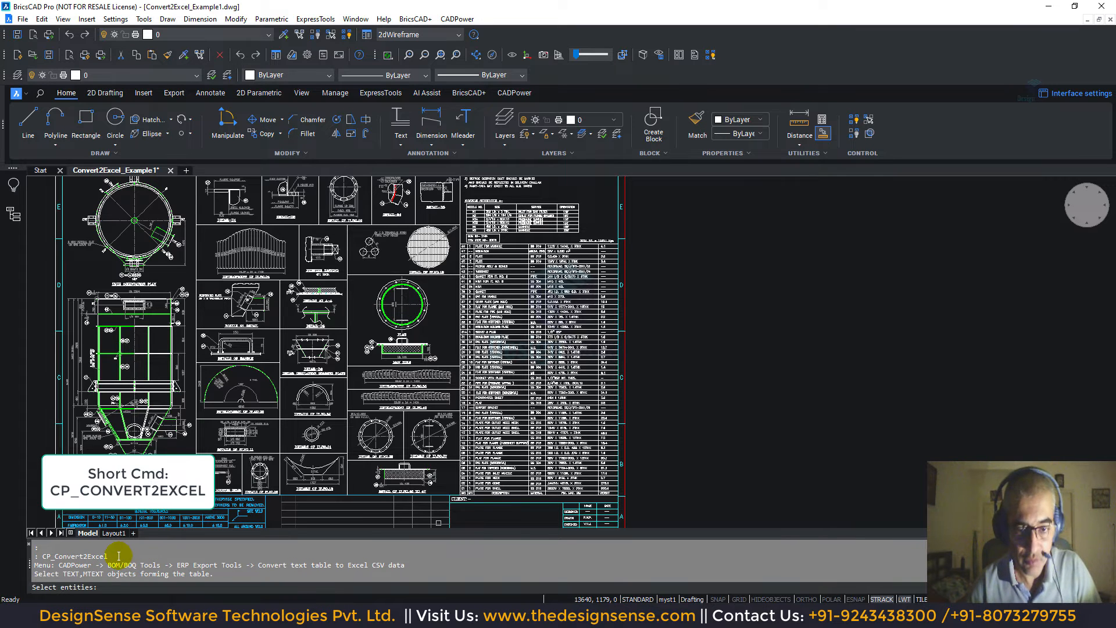
# - Launch Autodesk Civil 3D 2024 from Total Commander and open Convert2Excel_Example1.dwg read-only, continuing despite its non-Autodesk origin
pyautogui.hotkey('alt', 'Tab')
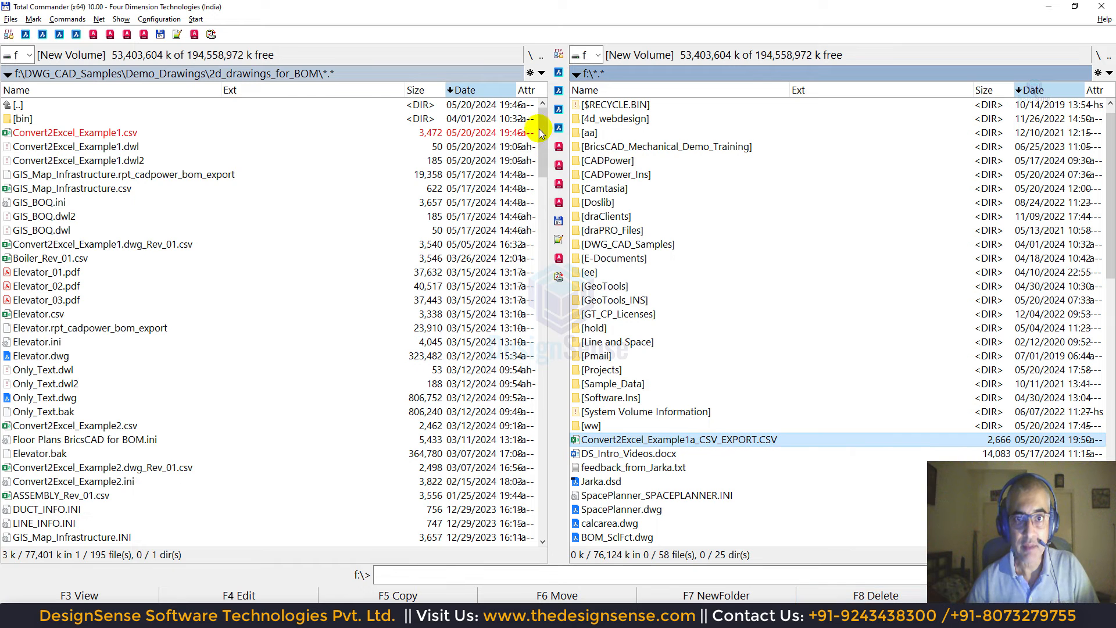
pyautogui.click(559, 147)
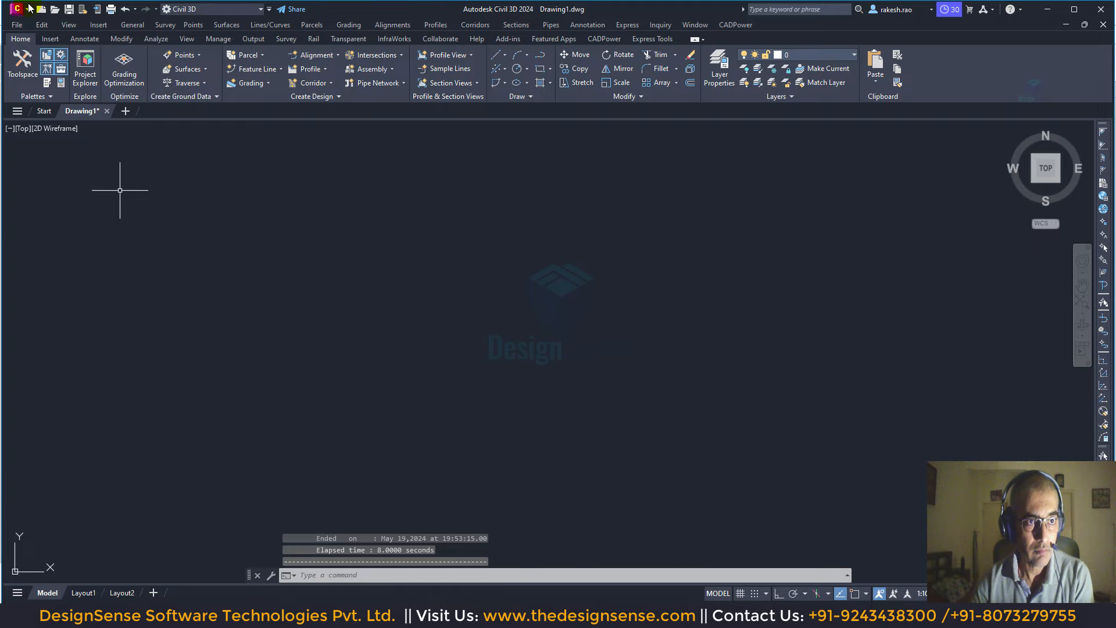
pyautogui.click(17, 25)
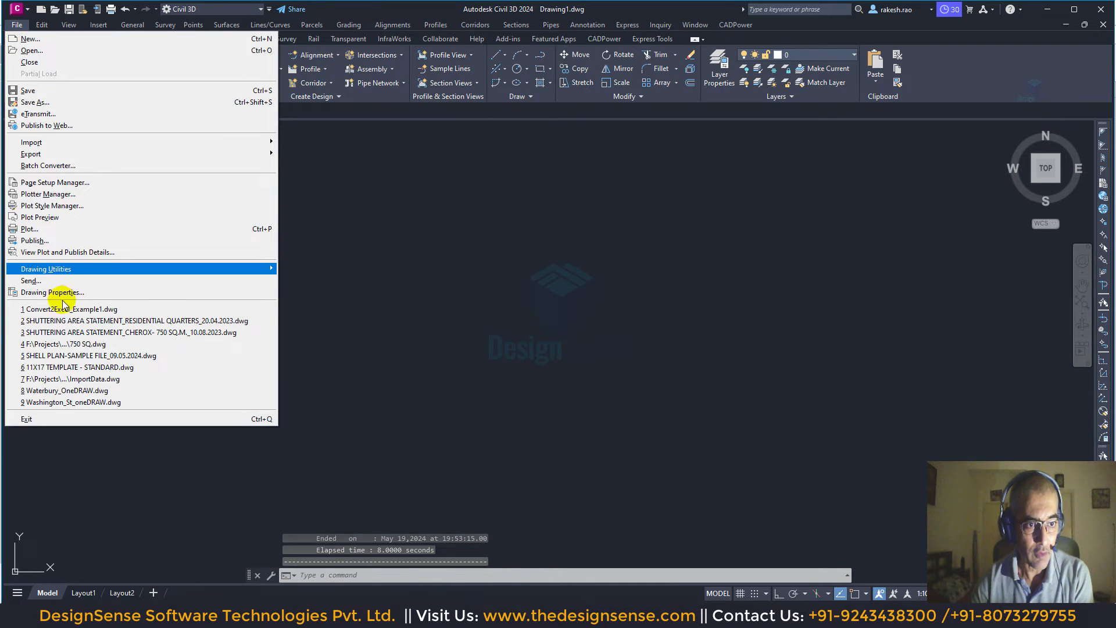
pyautogui.click(67, 314)
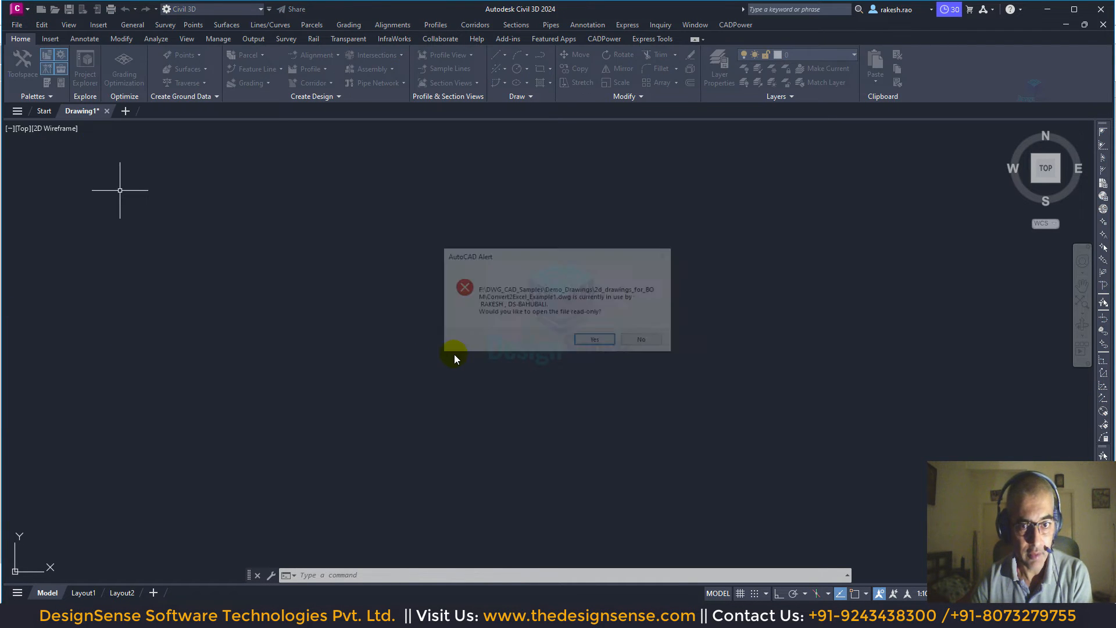
pyautogui.click(597, 343)
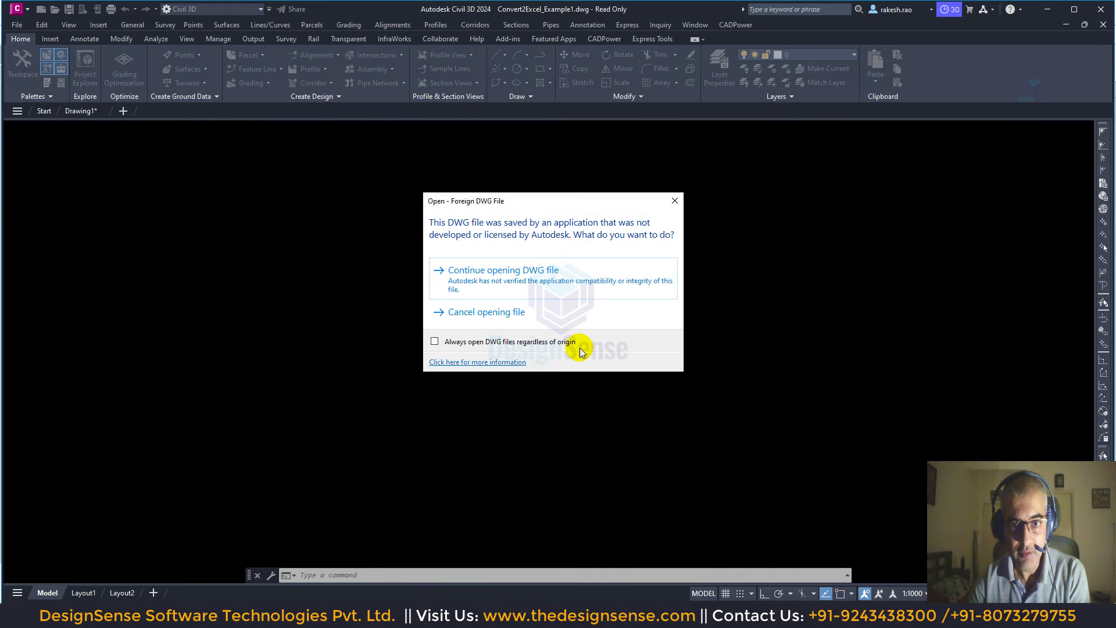
pyautogui.click(461, 272)
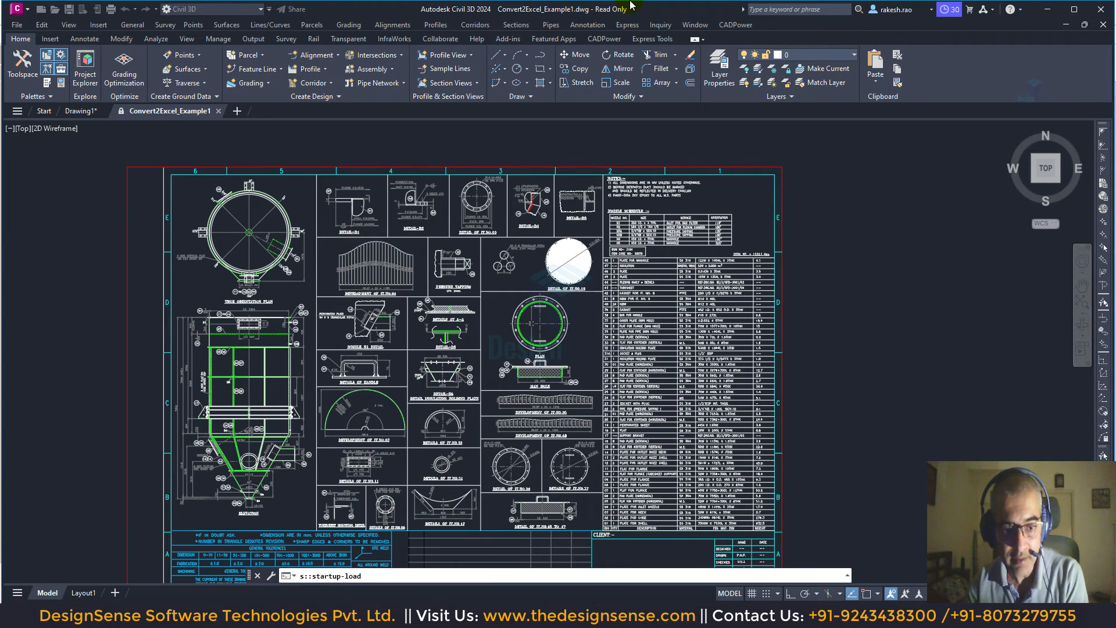
# - Examine CADPower's BOM/BOQ tools in Civil 3D to locate the ERP export commands
pyautogui.click(736, 24)
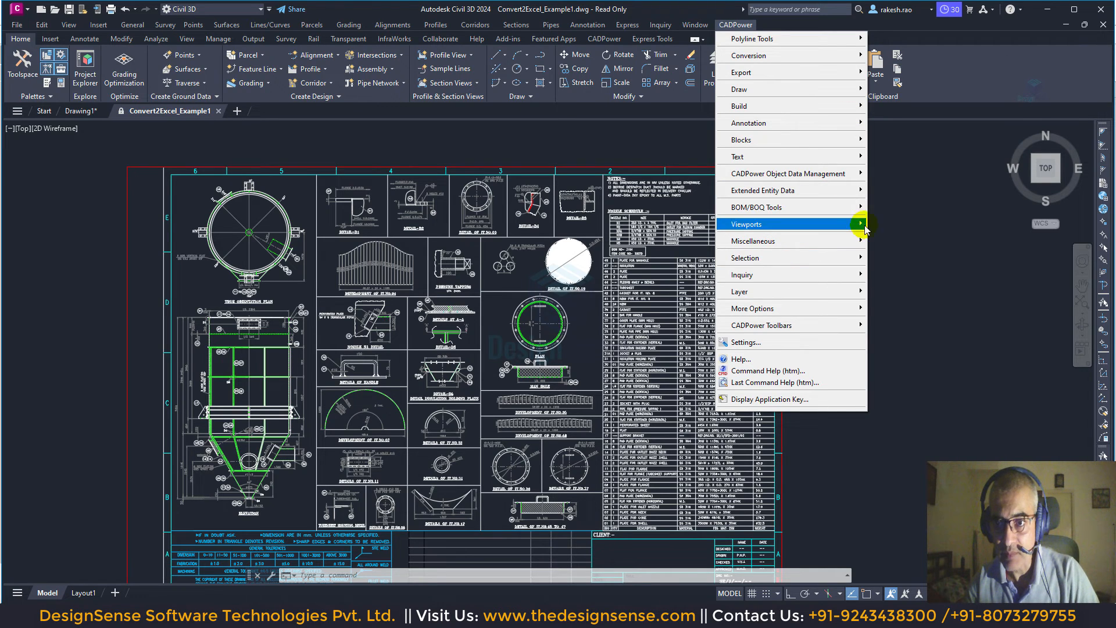
pyautogui.moveTo(858, 207)
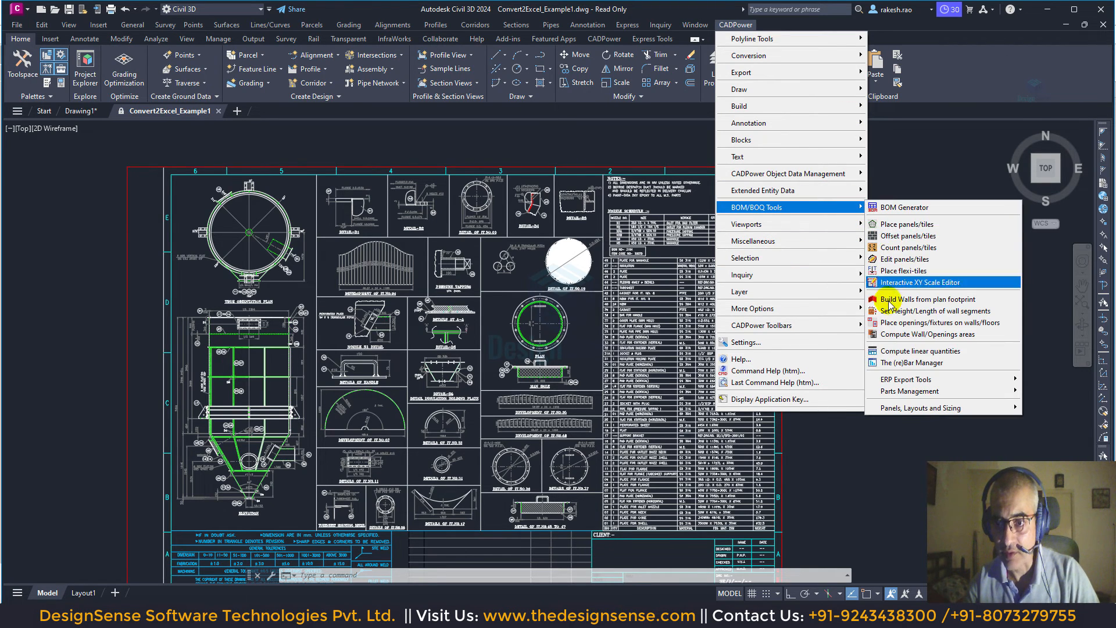
pyautogui.click(886, 362)
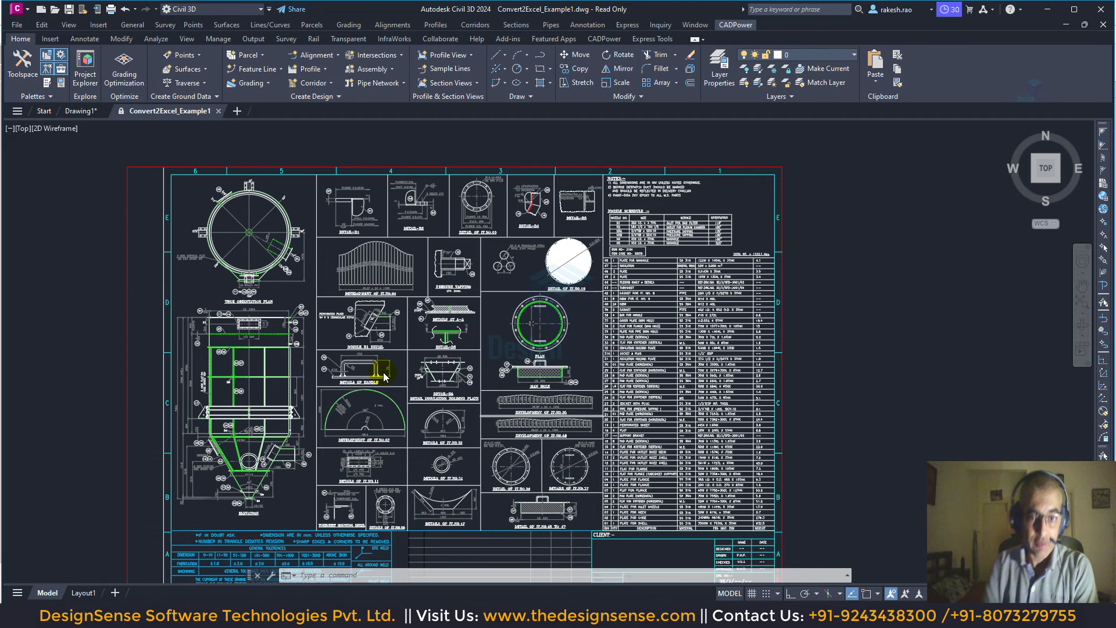